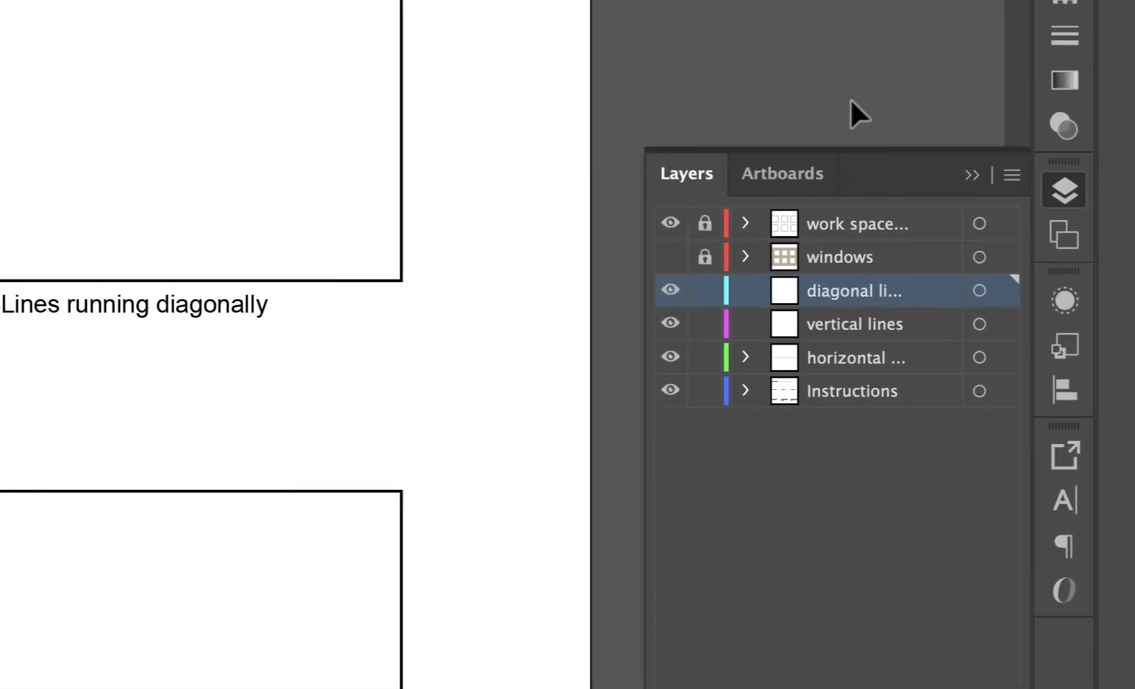
Step: Show the windows layer and hide it again
left_click(666, 219)
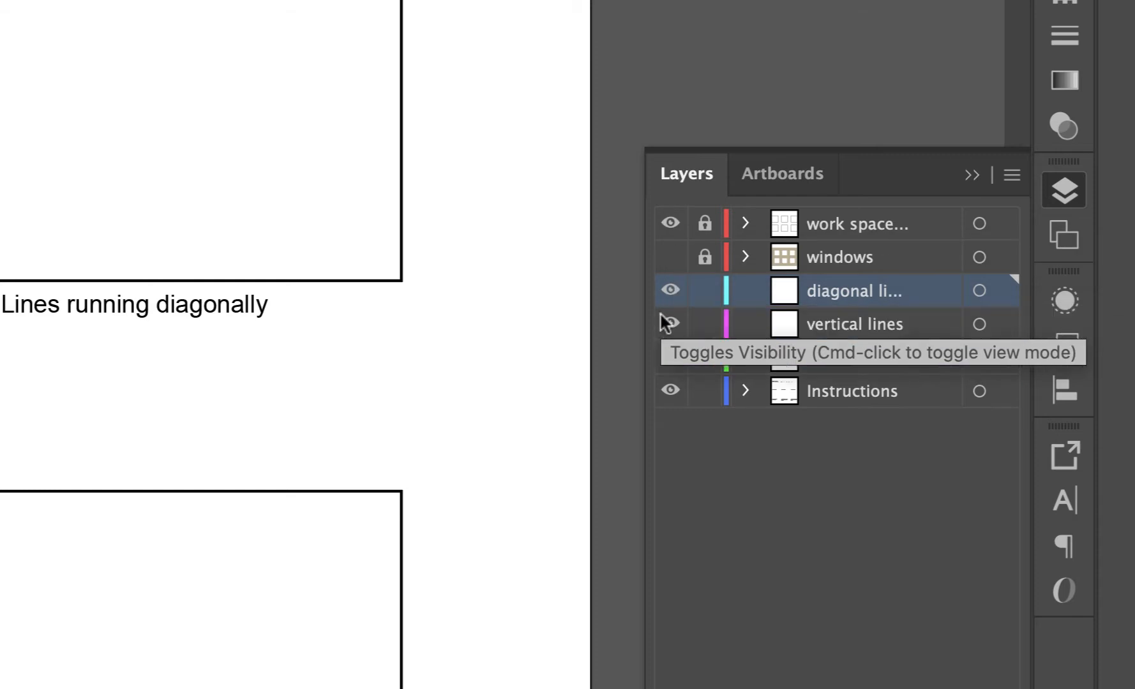
left_click(670, 257)
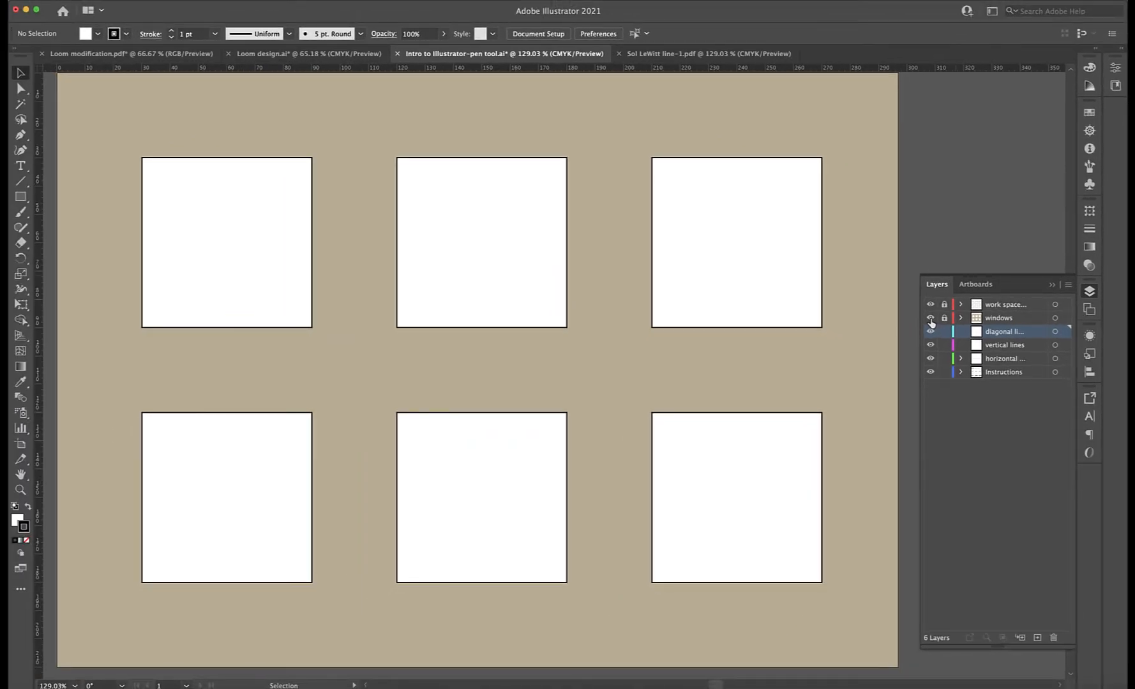
left_click(930, 320)
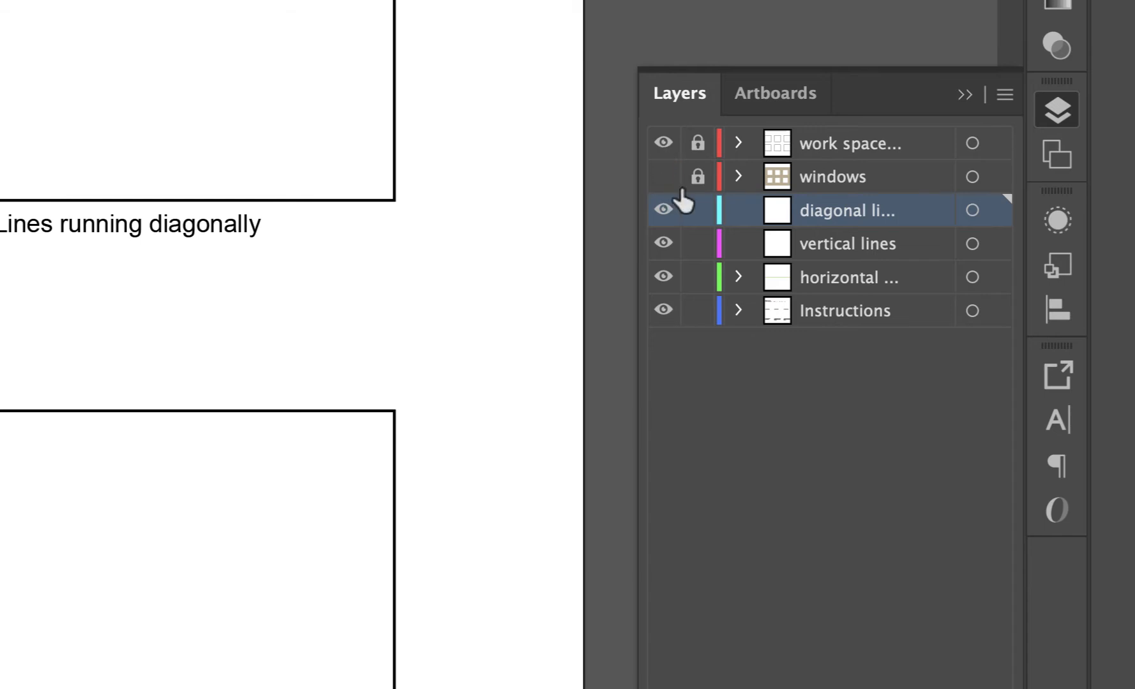
Step: Lock the vertical lines layer and hide the work space layer
left_click(698, 243)
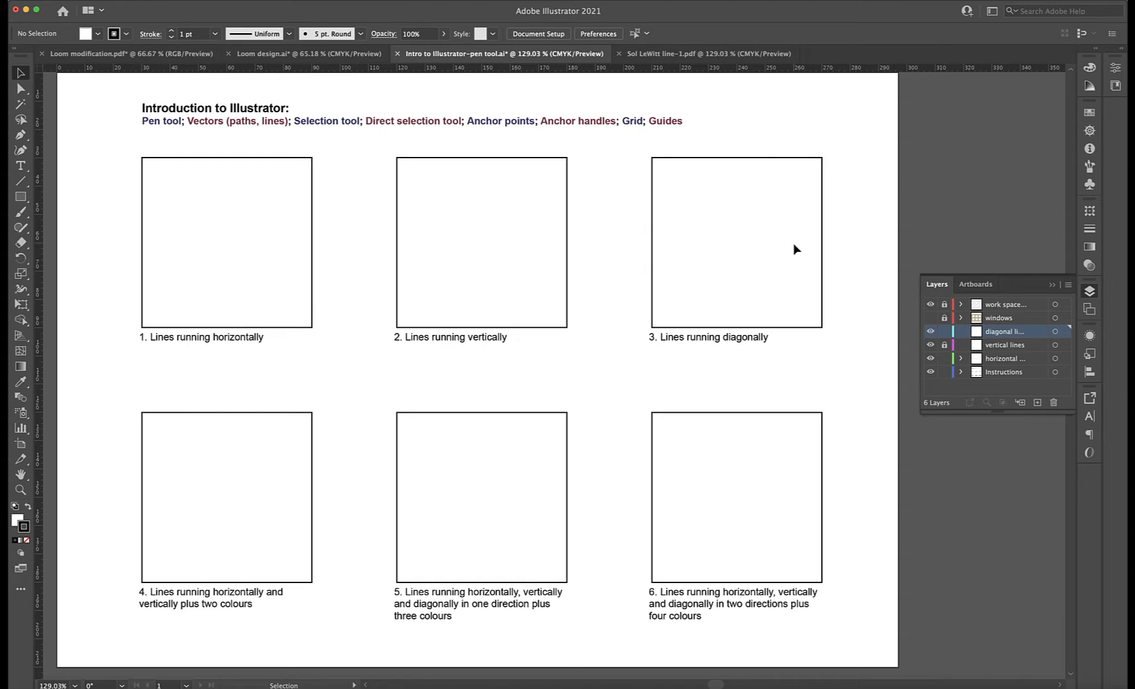
left_click(930, 304)
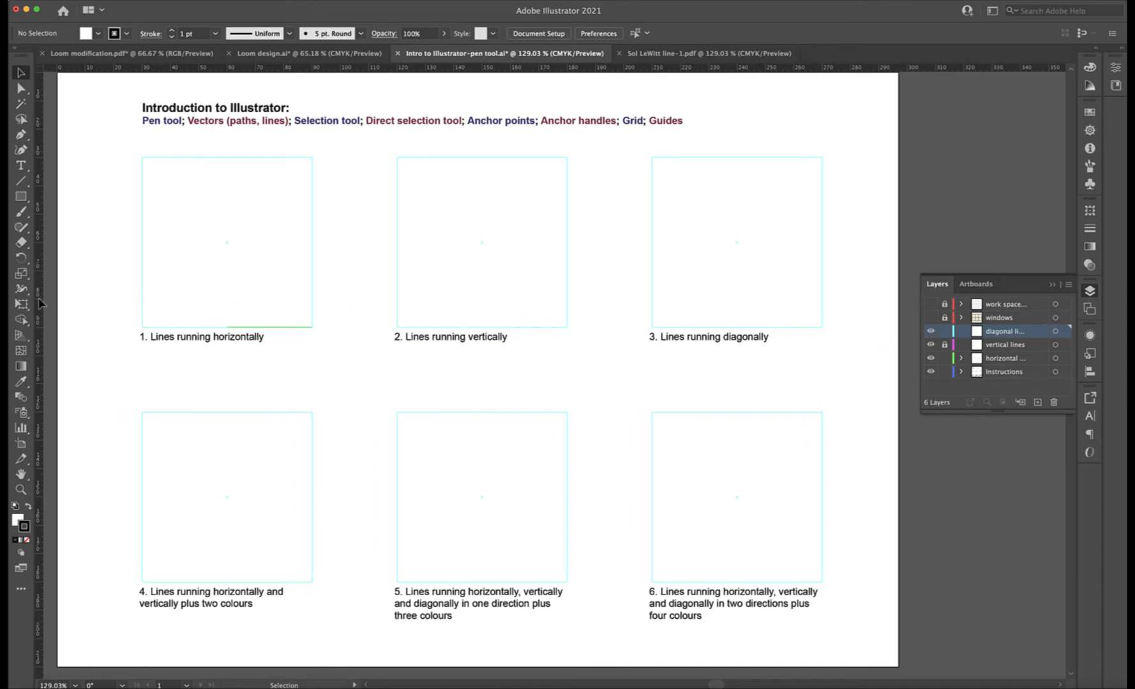
Step: Place two vertical guides at about 92 and 98 mm and two horizontal guides between the upper and lower rows of boxes
left_click_drag(38, 300, 321, 325)
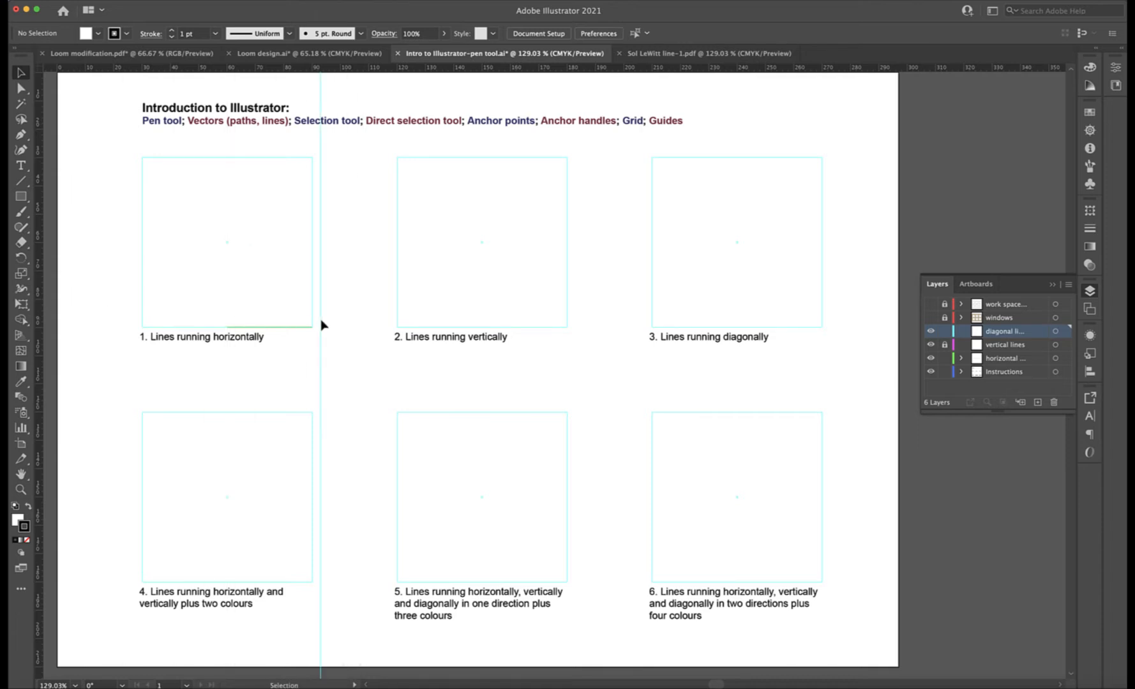
left_click_drag(45, 310, 339, 321)
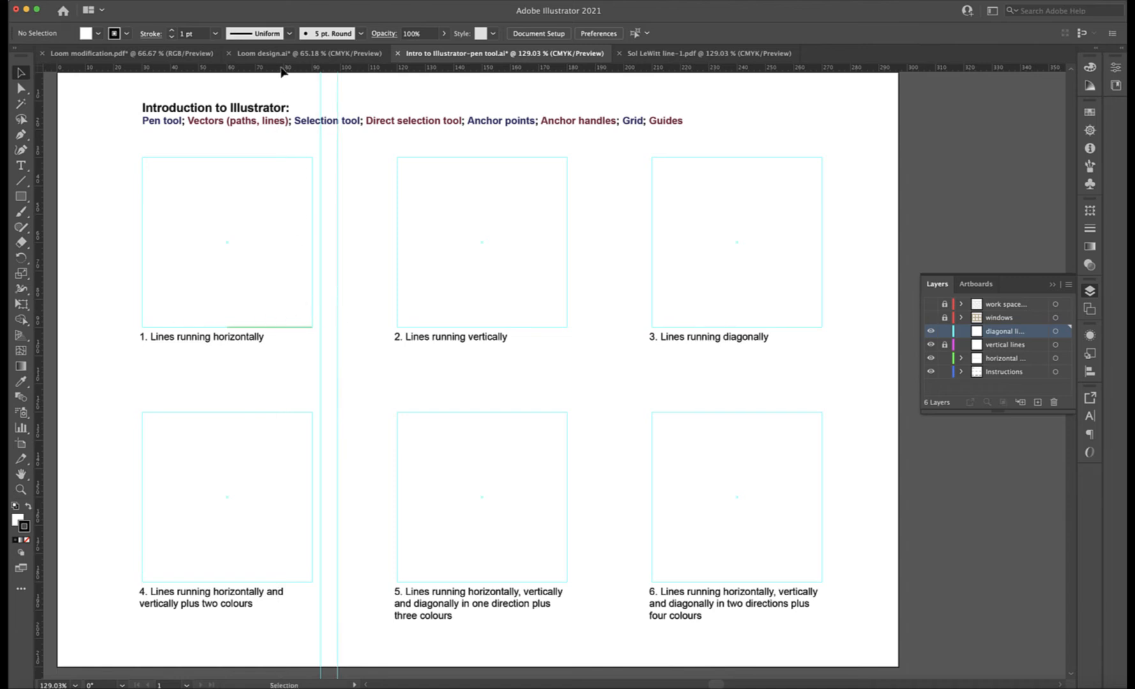
left_click_drag(285, 67, 356, 373)
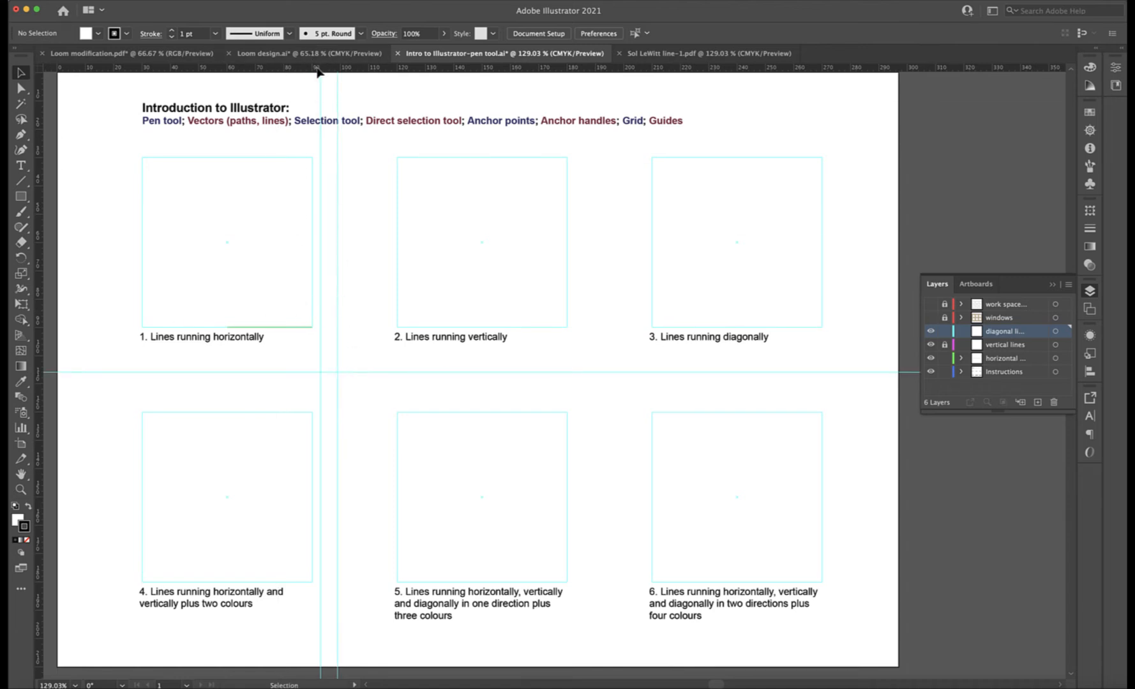
left_click_drag(321, 67, 352, 415)
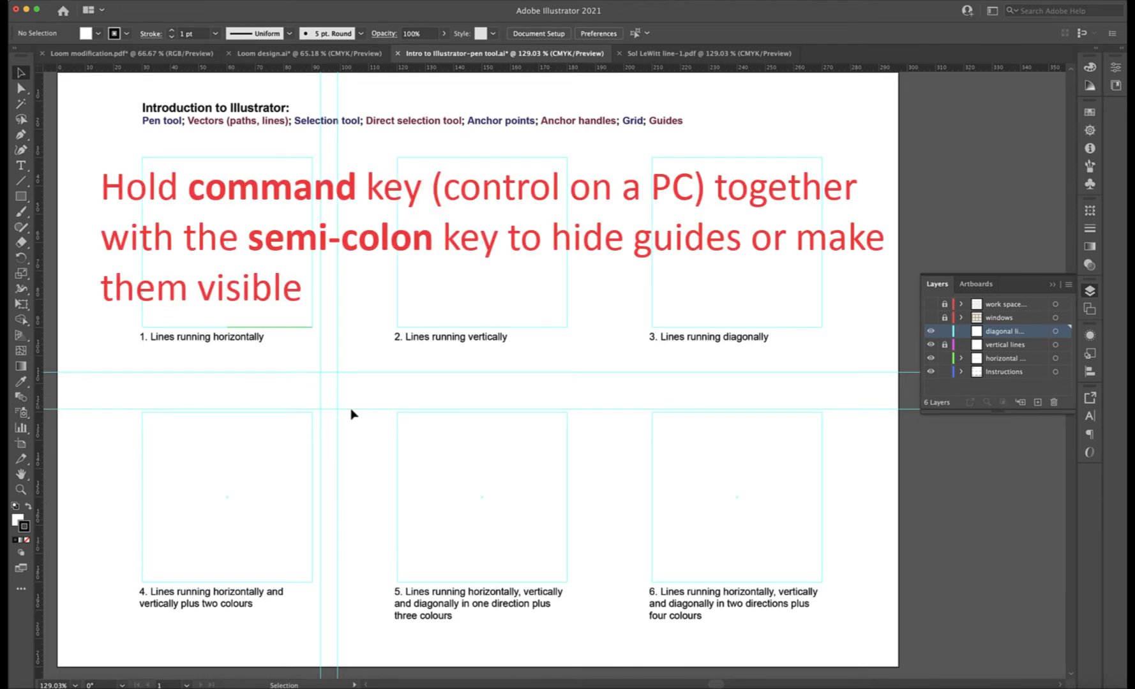
Step: Toggle the guides off and on, and leave them hidden
key("super")
key("super+semicolon")
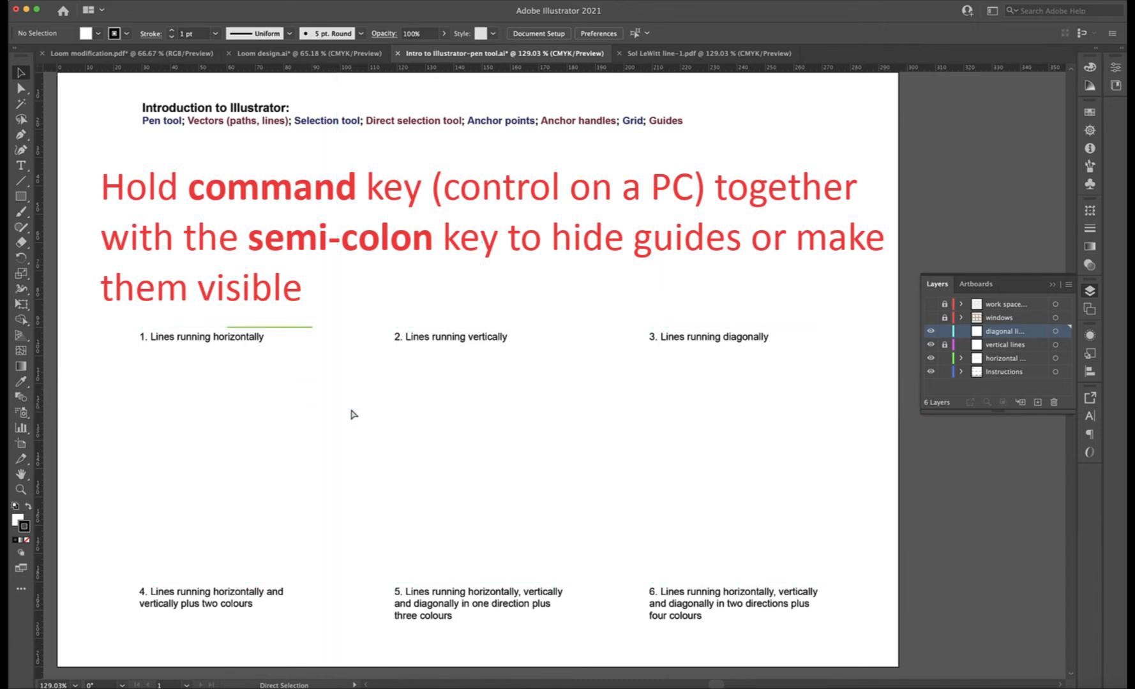
key("super+semicolon")
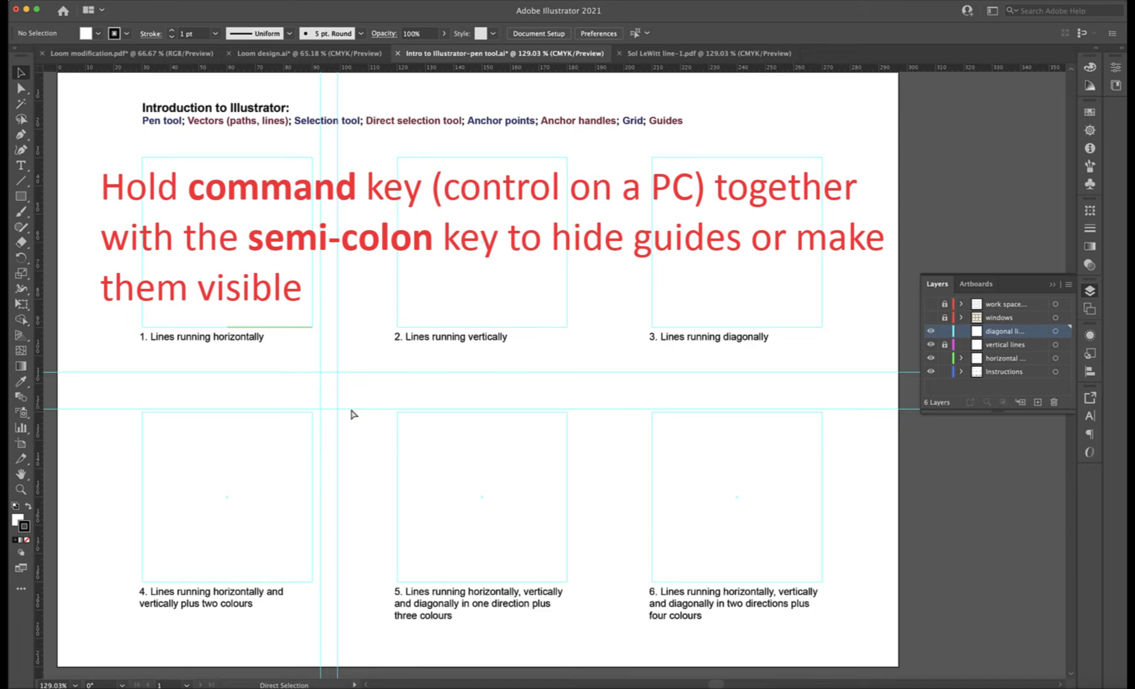
key("super+semicolon")
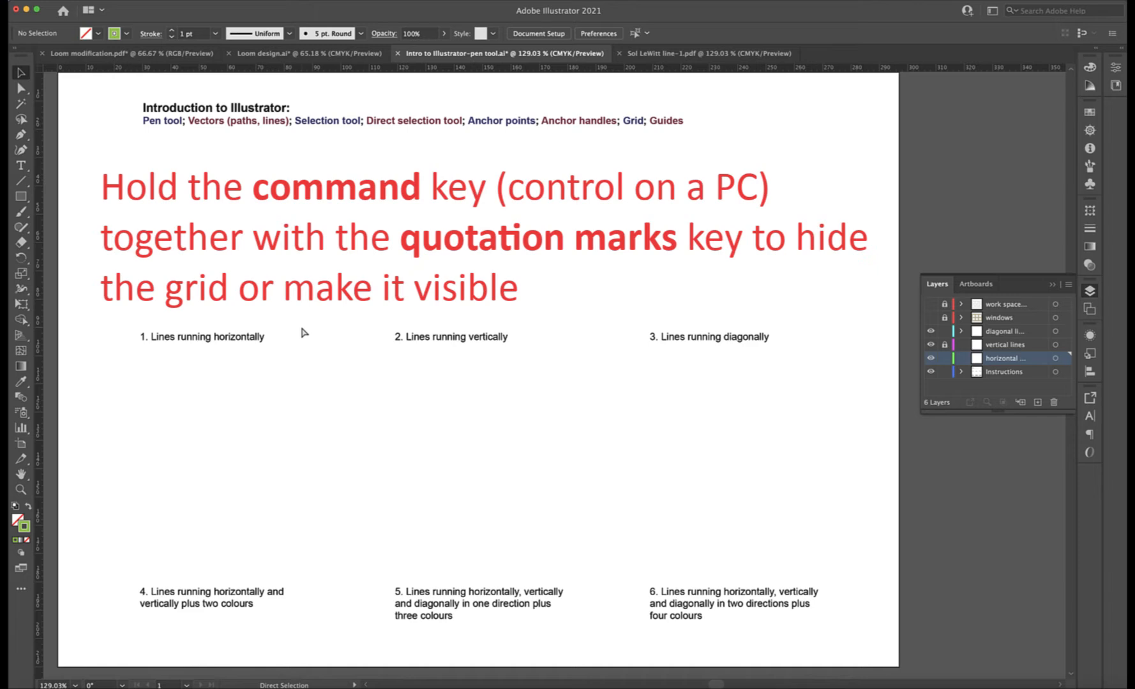
Step: Toggle the document grid on and off, and leave it displayed
key("super+apostrophe")
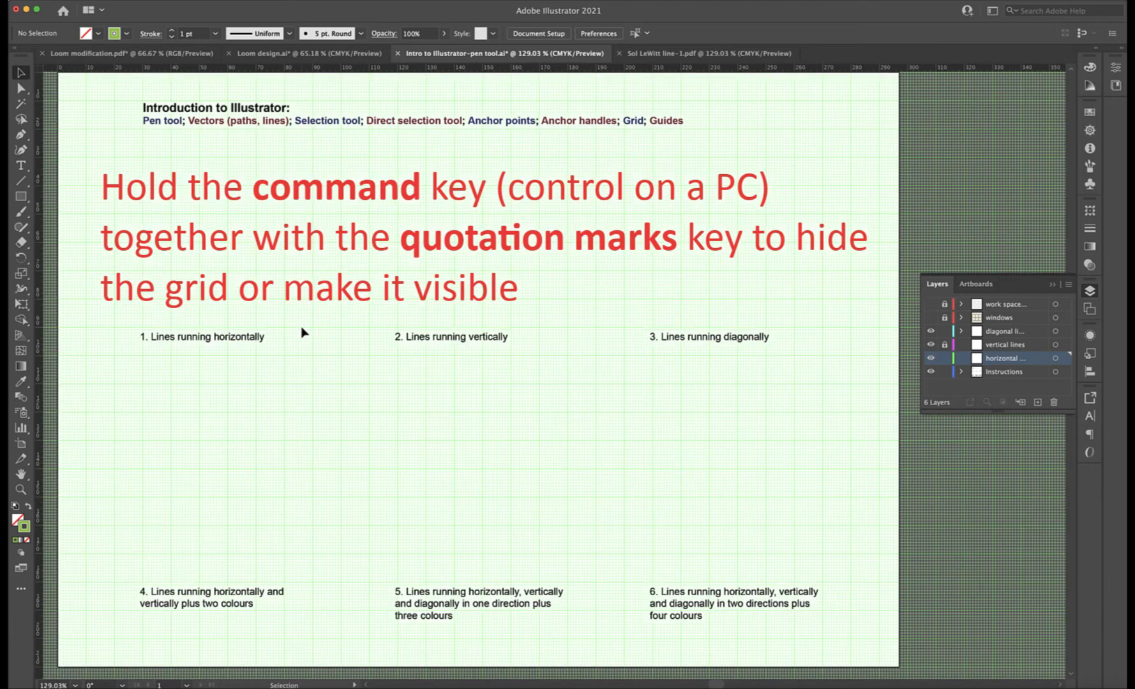
key("super+apostrophe")
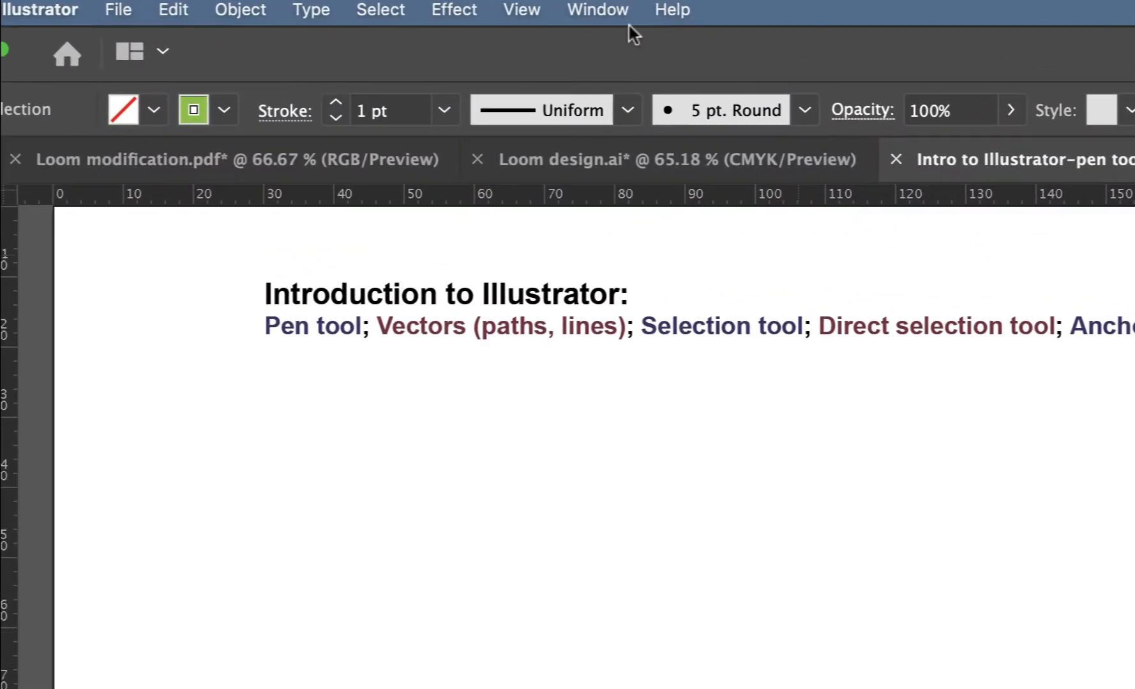
left_click(520, 9)
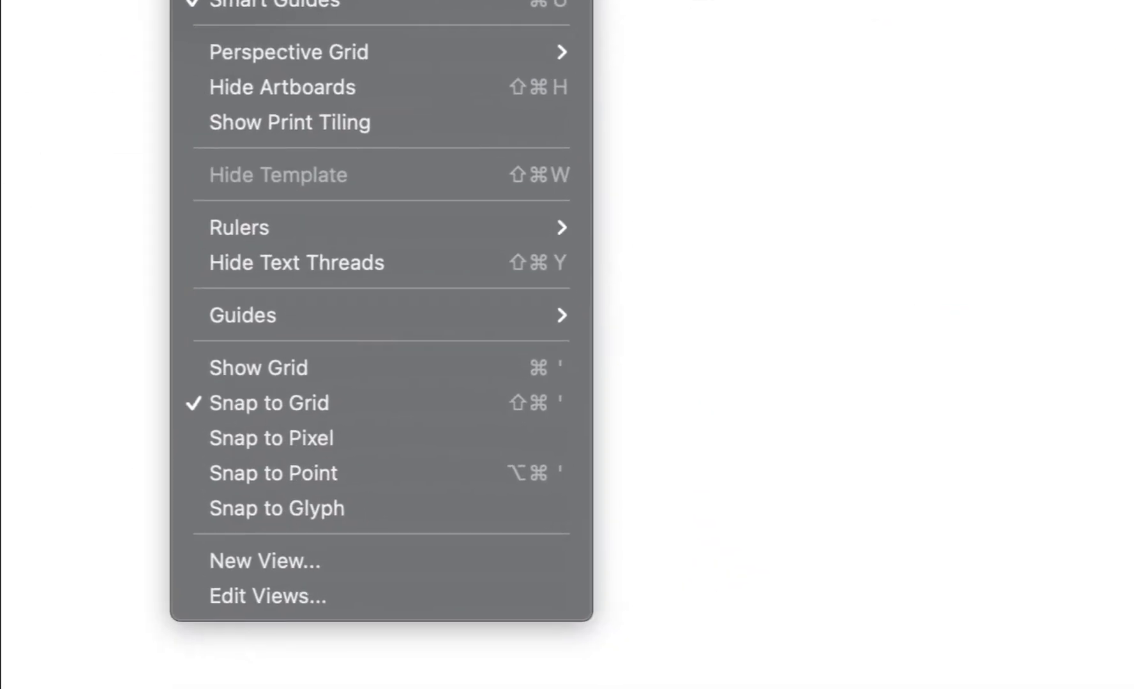
mouse_move(614, 688)
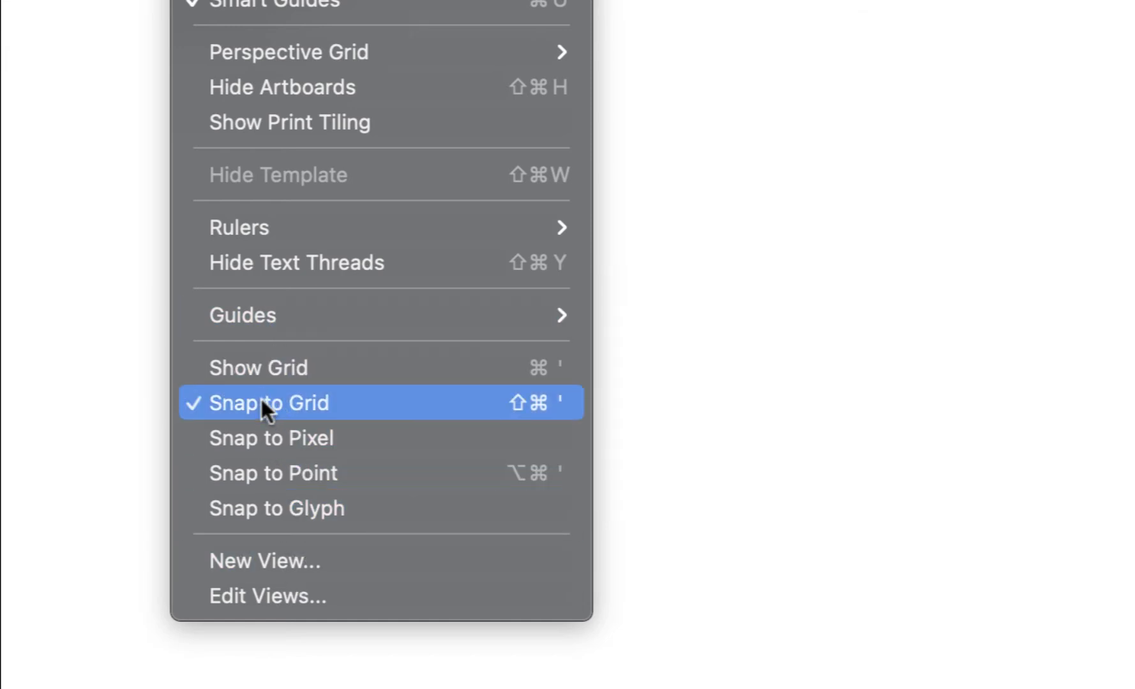
left_click(264, 367)
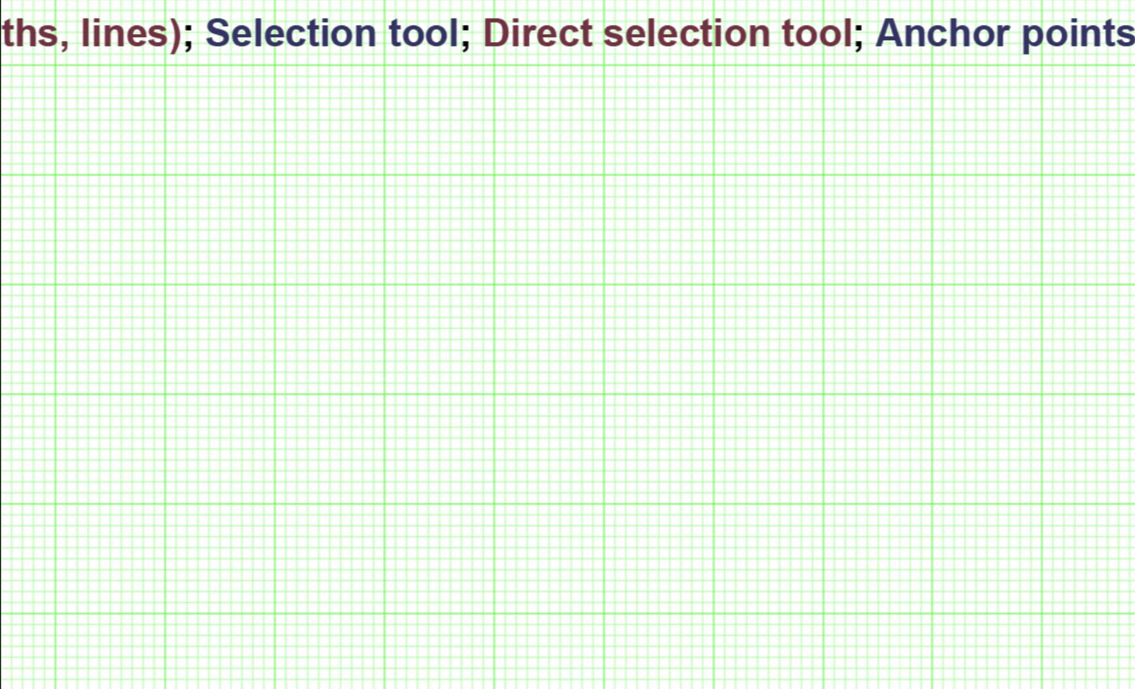
Step: Draw a zigzag path of five diagonal segments with the Pen tool, snapping each anchor to a major grid intersection
left_click(384, 392)
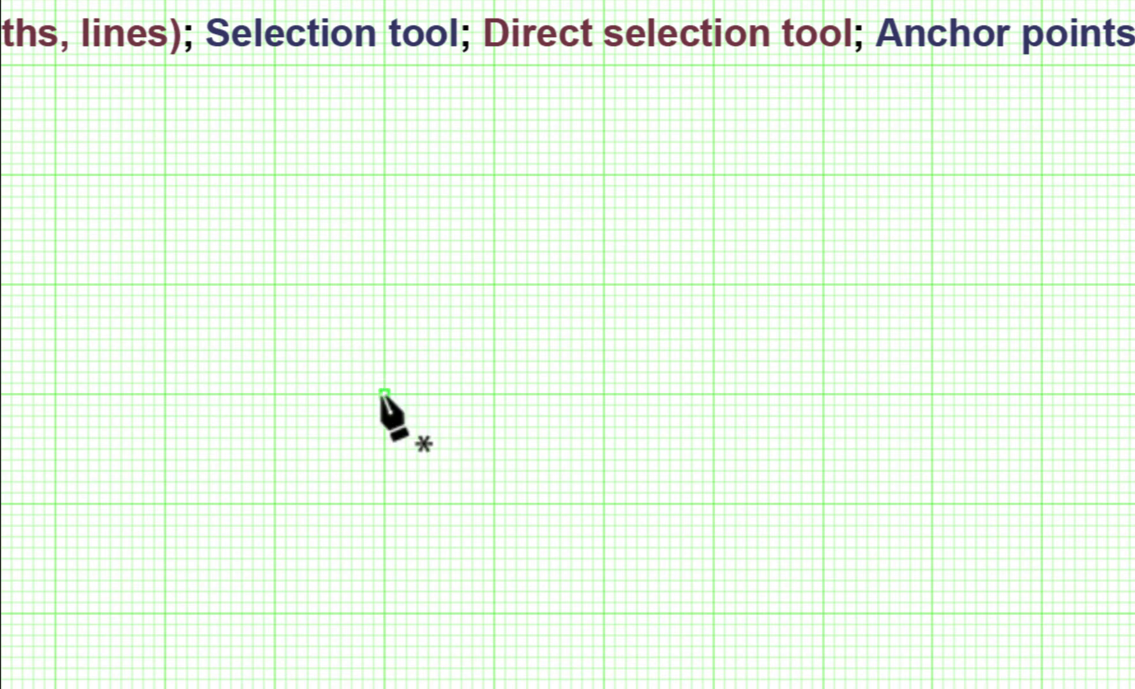
left_click(494, 504)
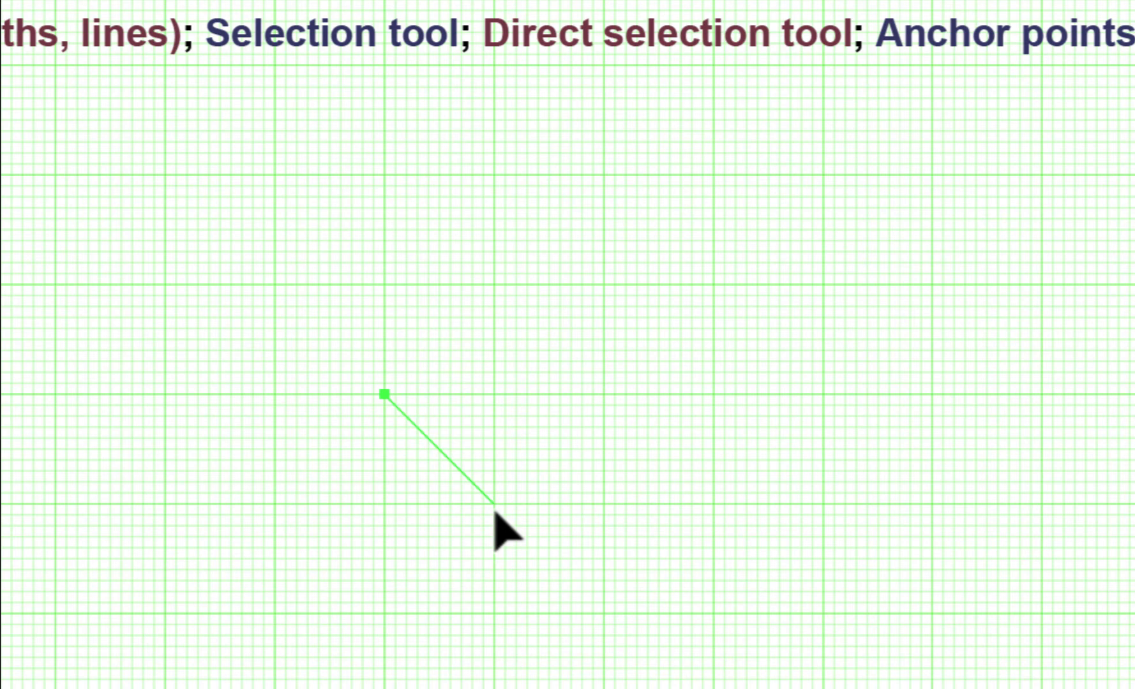
left_click(604, 393)
left_click(714, 503)
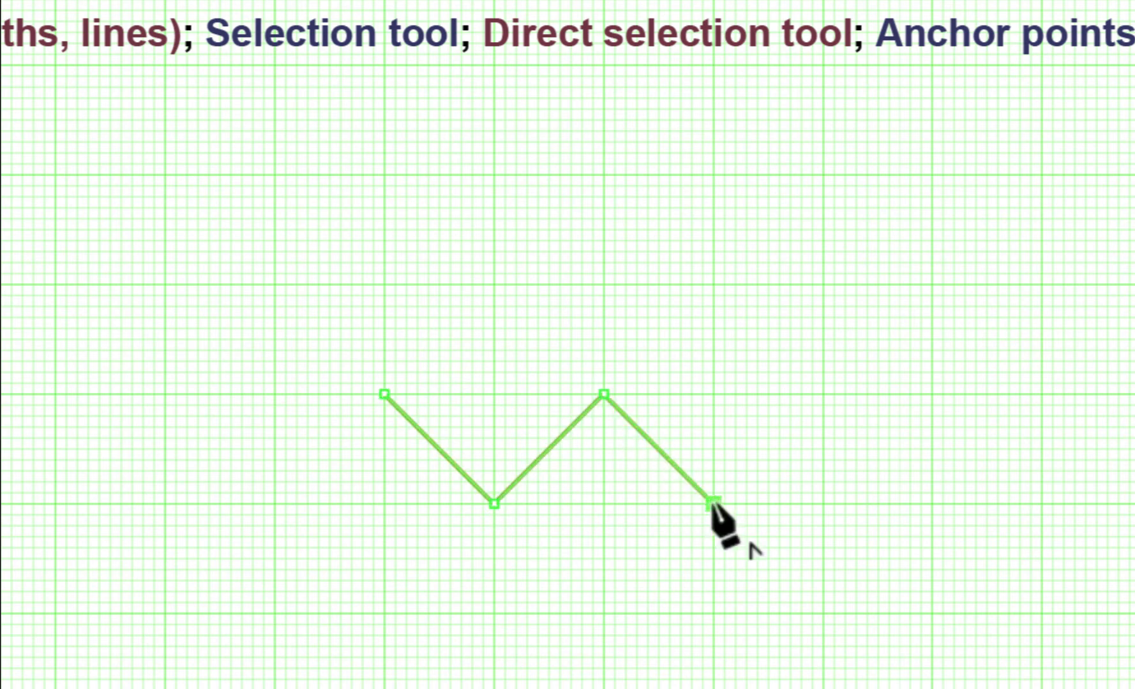
left_click(823, 393)
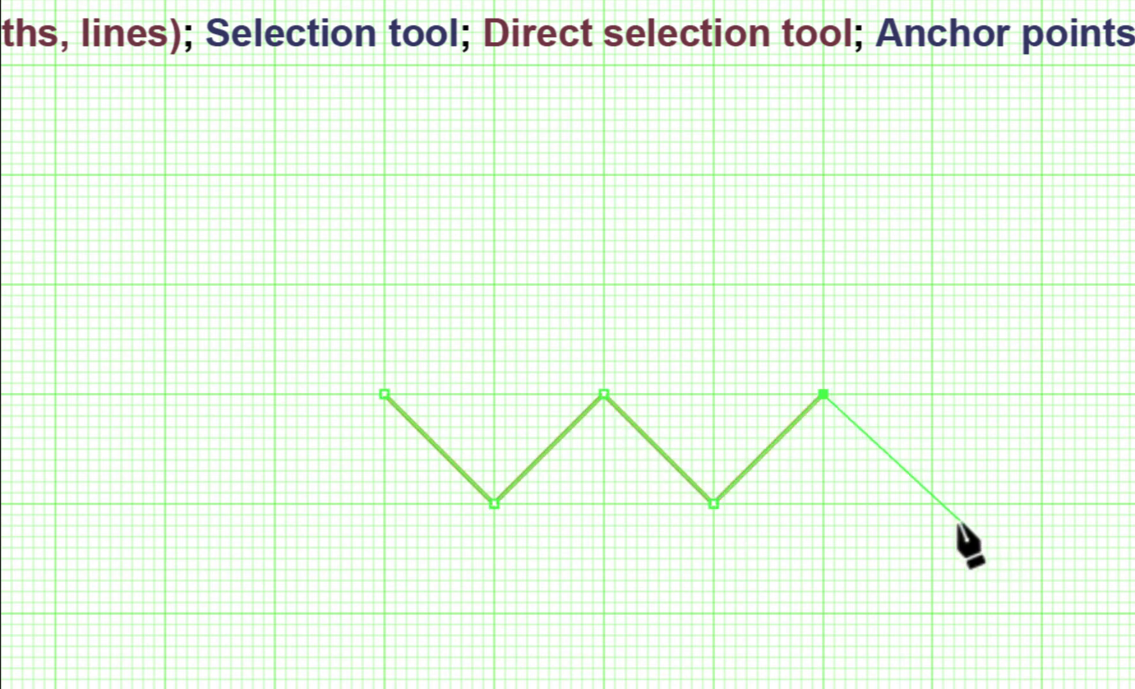
left_click(933, 504)
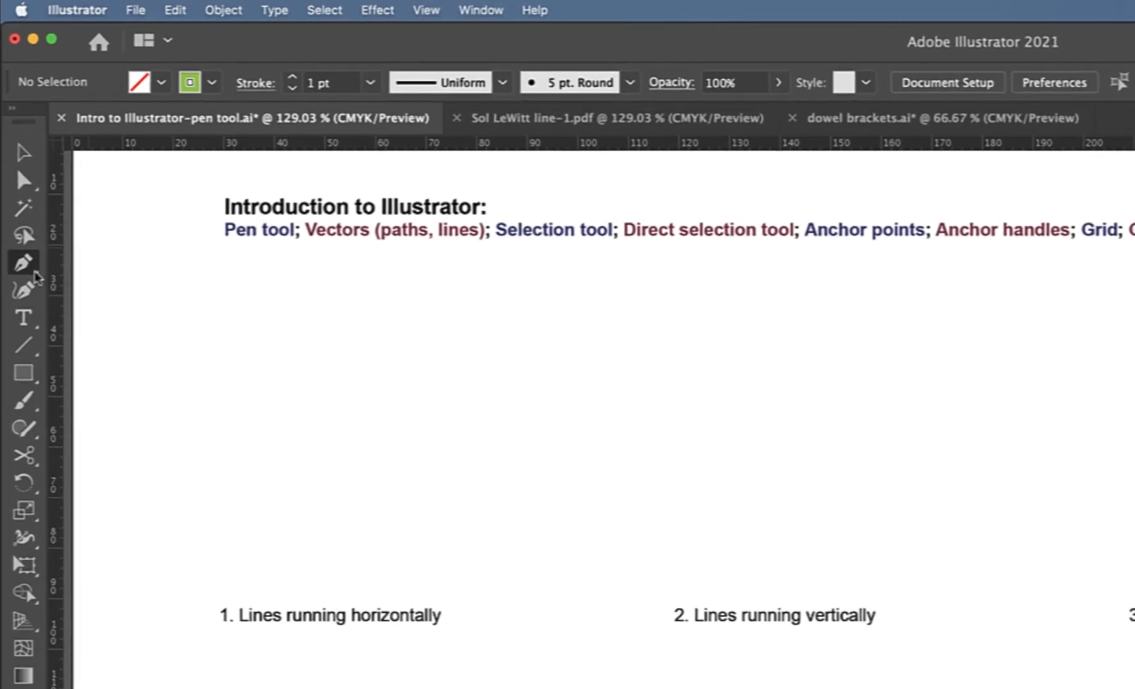
Step: Draw a straight horizontal line about 11 mm long with the Pen tool in the blank area
left_click(36, 275)
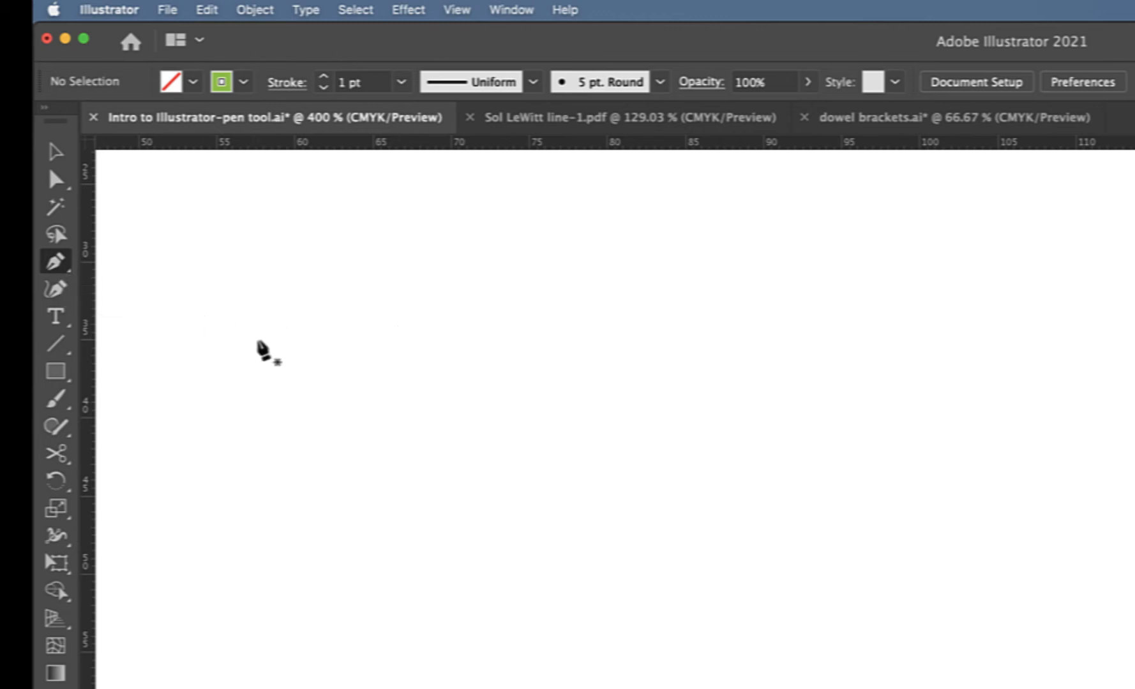
left_click(217, 356)
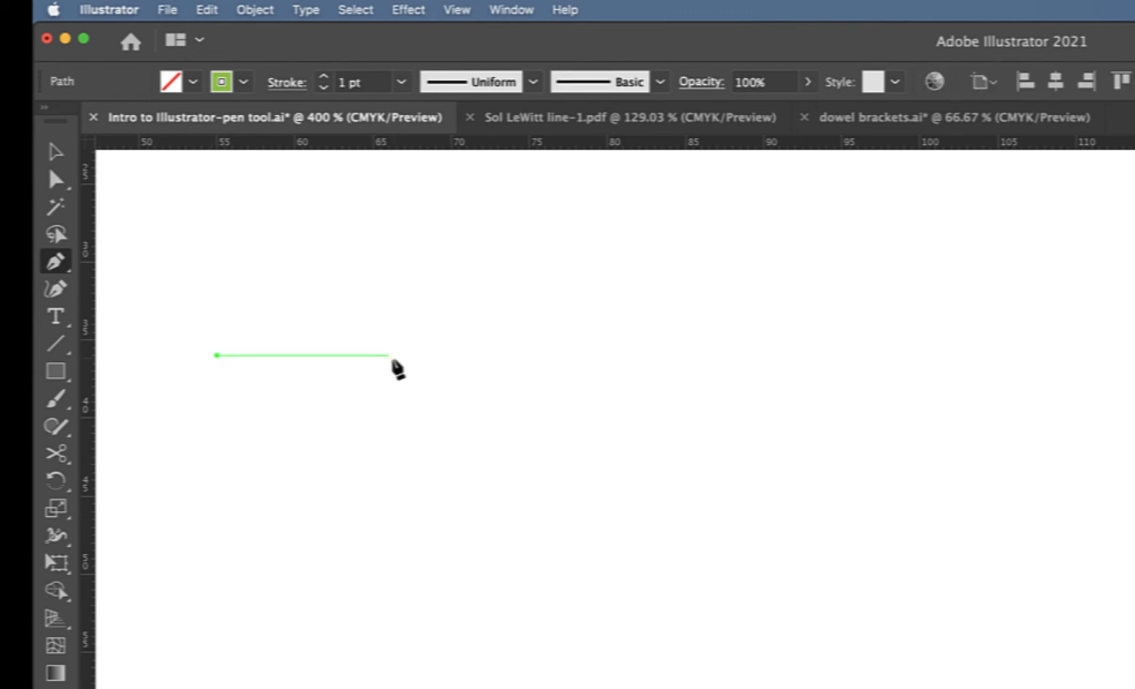
left_click(390, 355)
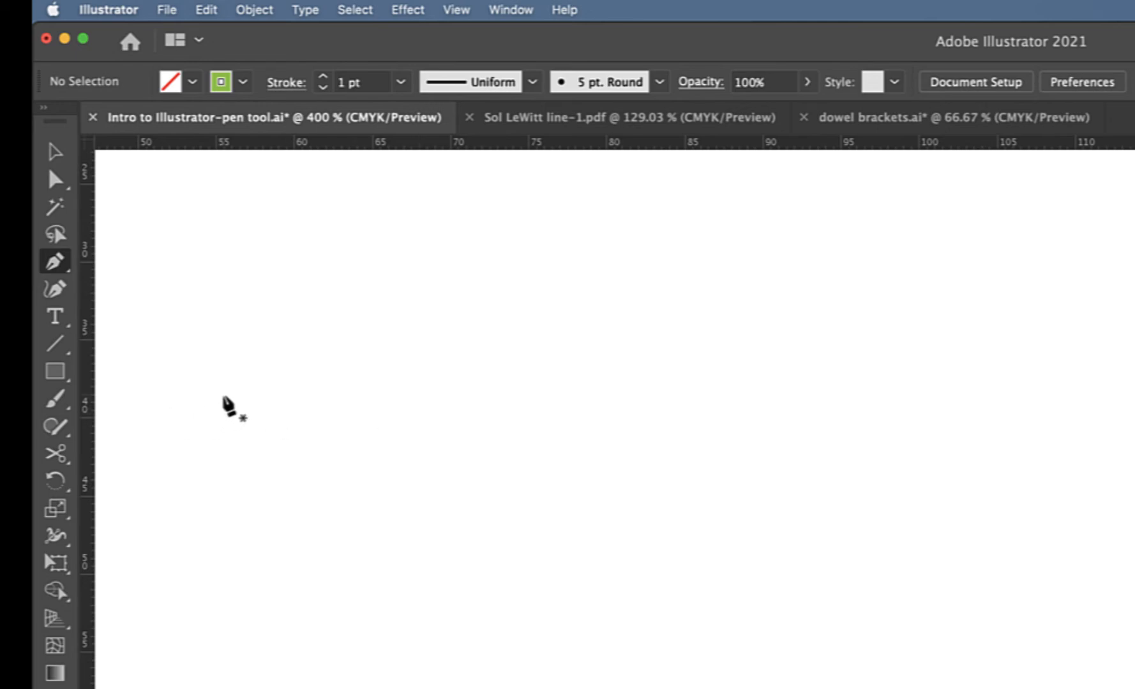
Step: Draw an arched curve about 22 mm wide with the Pen tool, pulling out direction handles at both anchors
left_click_drag(216, 395, 262, 355)
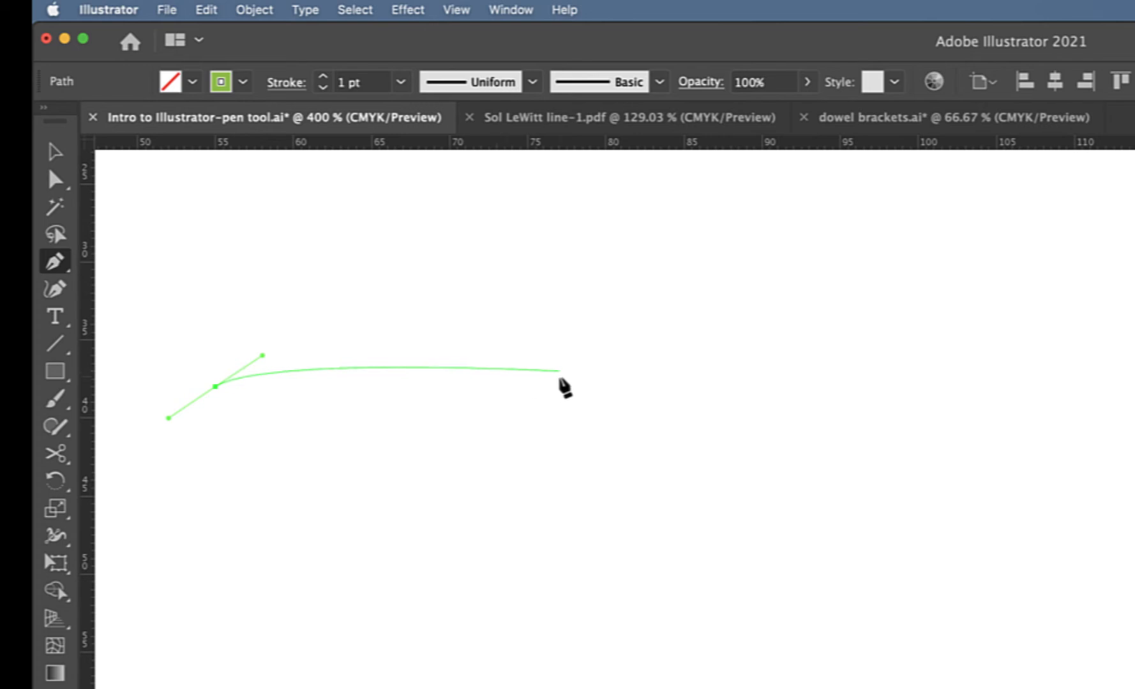
left_click_drag(559, 371, 620, 497)
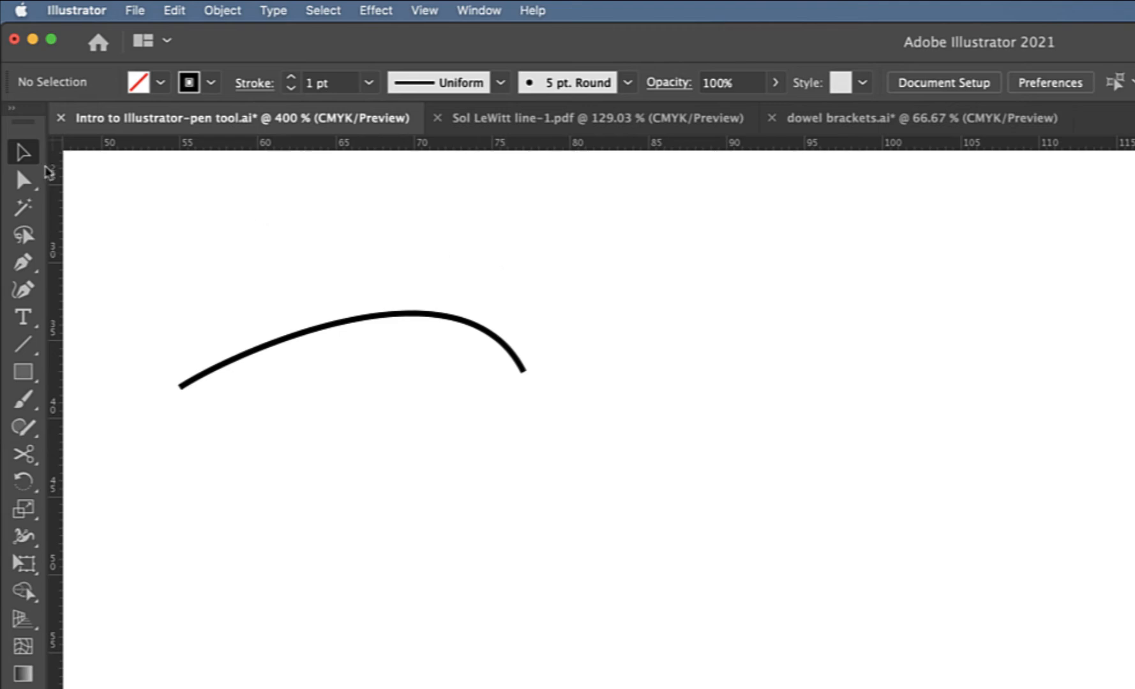
Step: Reshape the curve with the Direct Selection tool by swinging the right anchor's handle upward and extending the left anchor's handle up and right
left_click(22, 181)
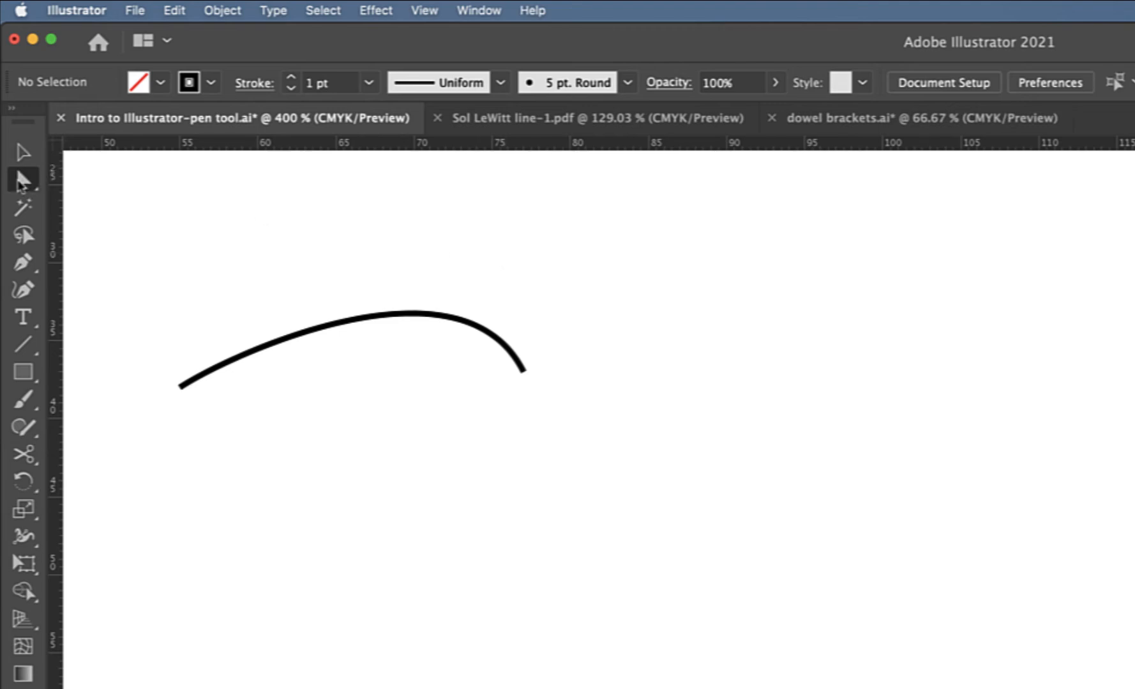
left_click(512, 361)
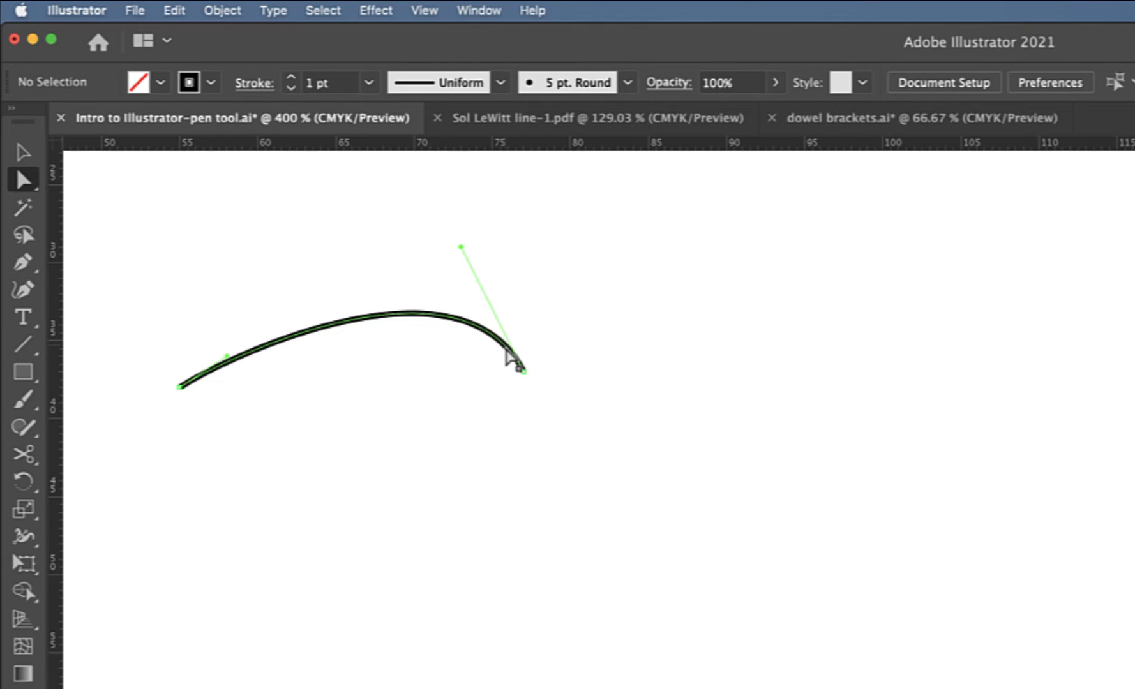
left_click(522, 371)
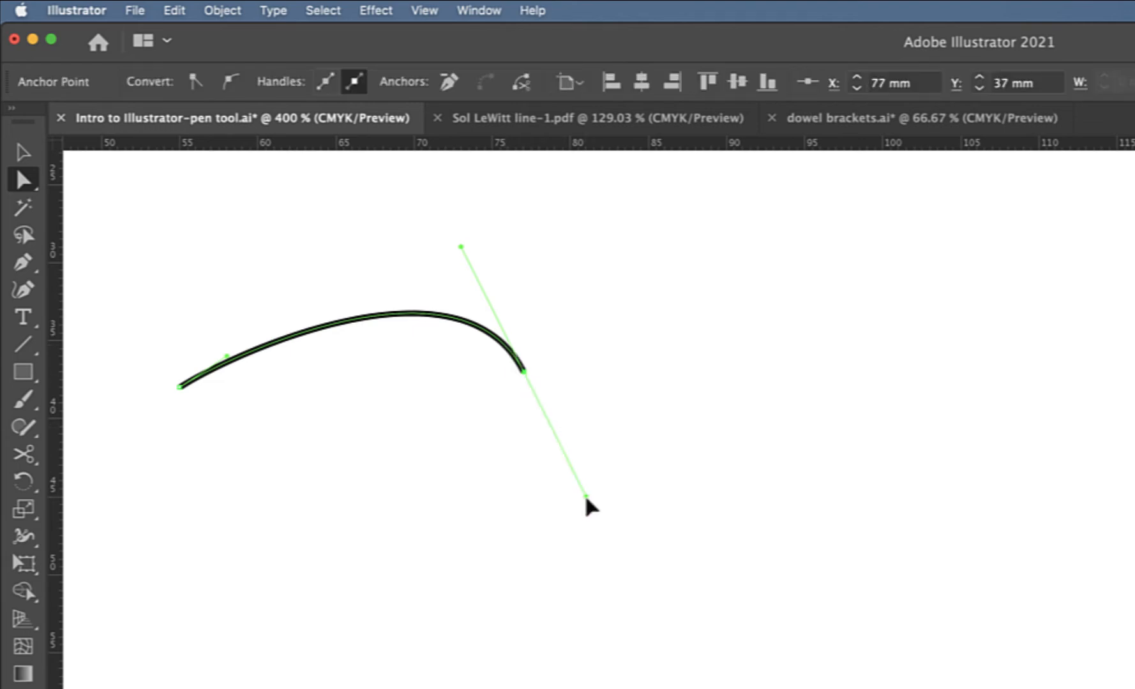
left_click_drag(586, 498, 615, 296)
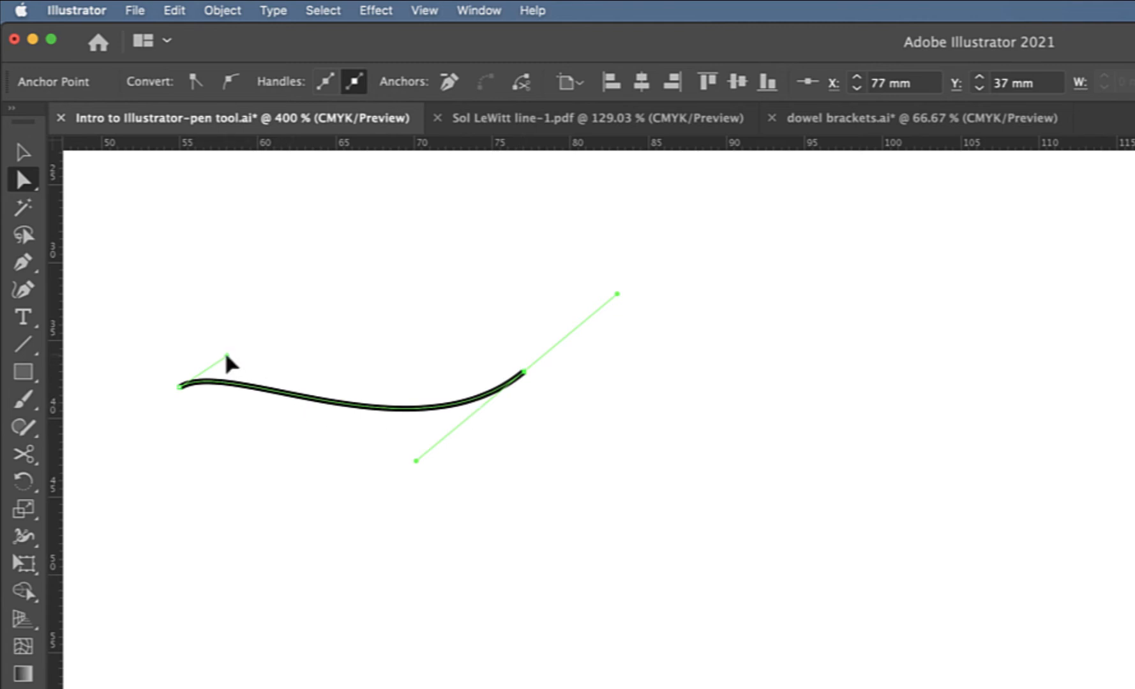
left_click_drag(227, 355, 439, 266)
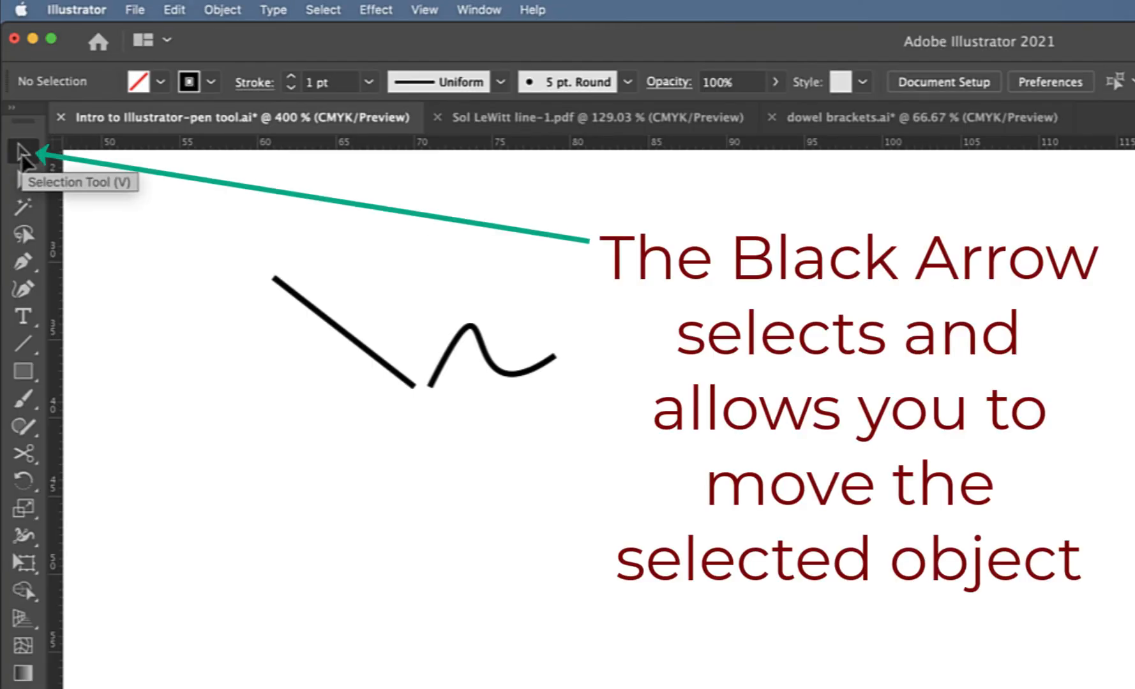
Step: Move the curve up and left and reposition the straight line below it with the Selection tool
left_click_drag(343, 332, 232, 315)
mouse_move(470, 327)
left_mouse_down()
mouse_move(362, 248)
mouse_move(293, 247)
mouse_move(364, 378)
mouse_move(292, 392)
mouse_move(348, 263)
mouse_move(338, 251)
left_mouse_up()
left_click_drag(251, 329, 344, 377)
Step: Move only the straight line's upper-left anchor down to X 60 mm, Y 38 mm with the Direct Selection tool
key("a")
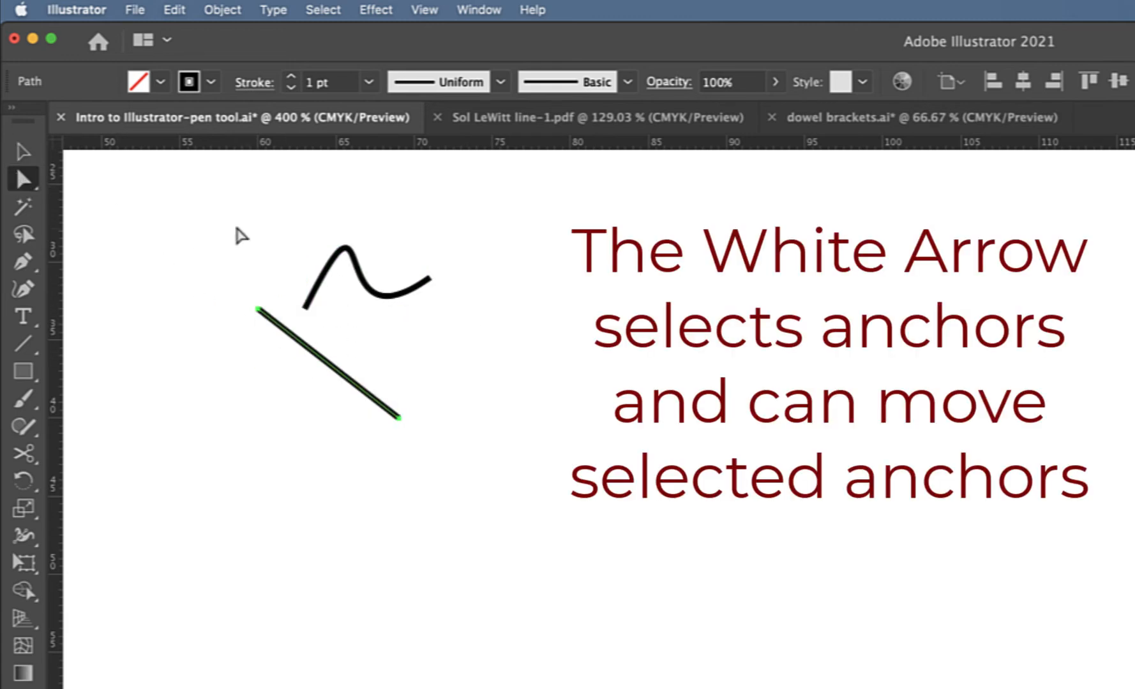
left_click(186, 219)
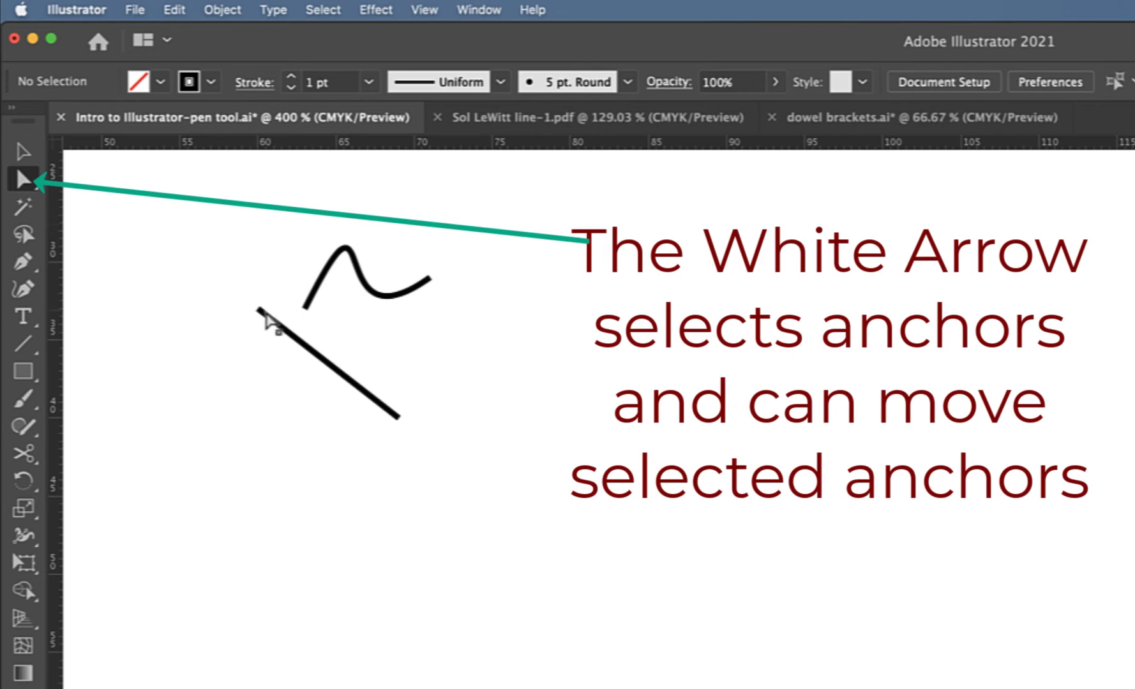
left_click_drag(259, 312, 260, 392)
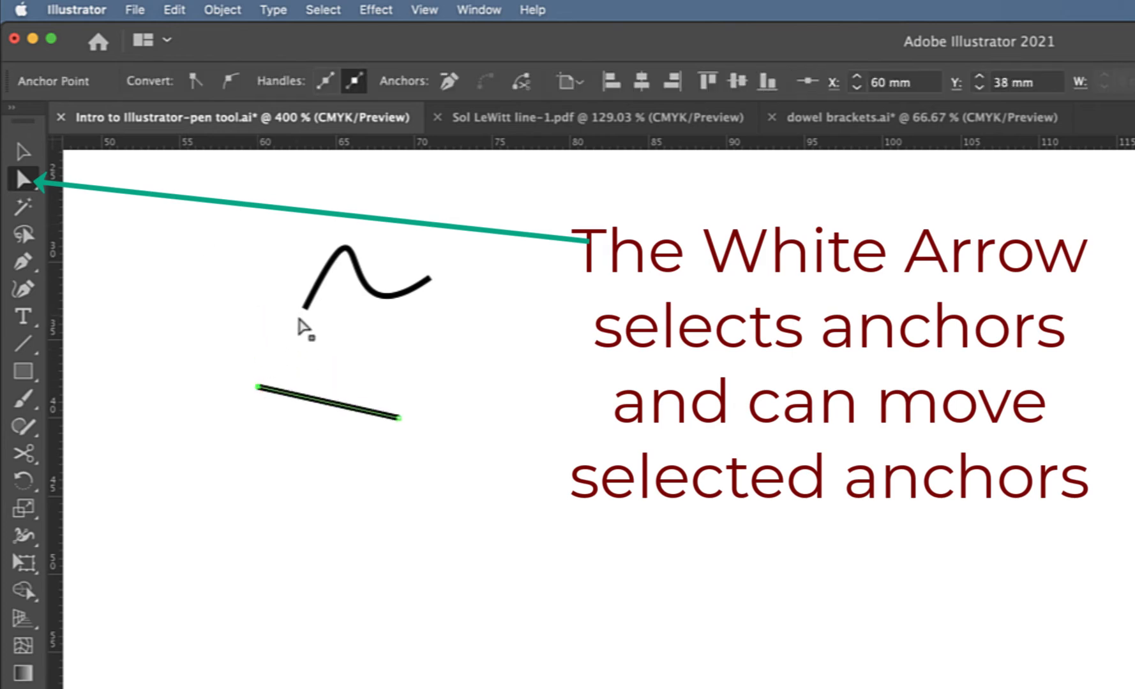
Step: Shift the straight line's right anchor up and left, and move the curve's right anchor down, pulling its lower handle up and right
left_click_drag(401, 421, 355, 353)
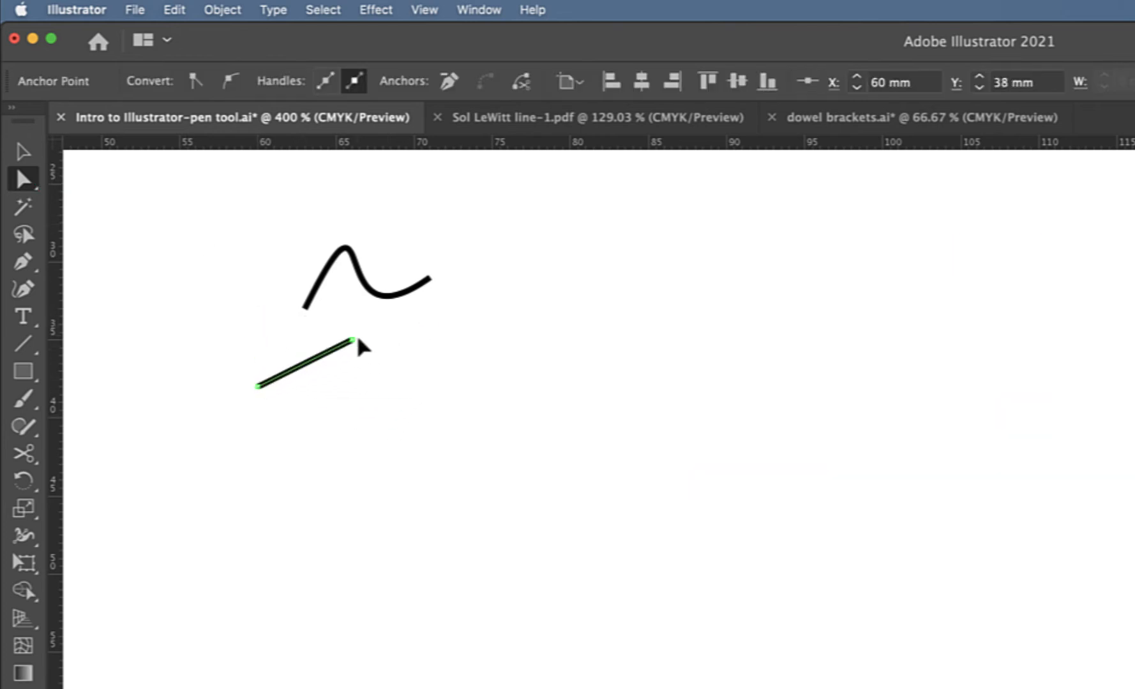
left_click(433, 285)
left_click_drag(434, 288, 449, 351)
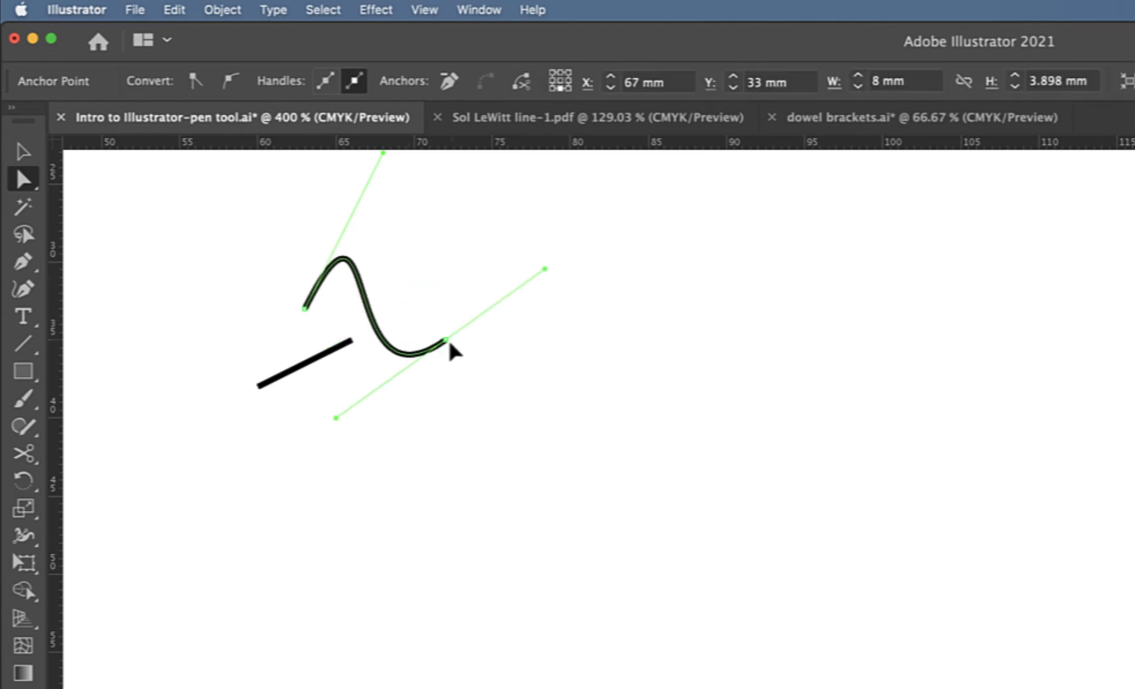
left_click_drag(337, 418, 523, 309)
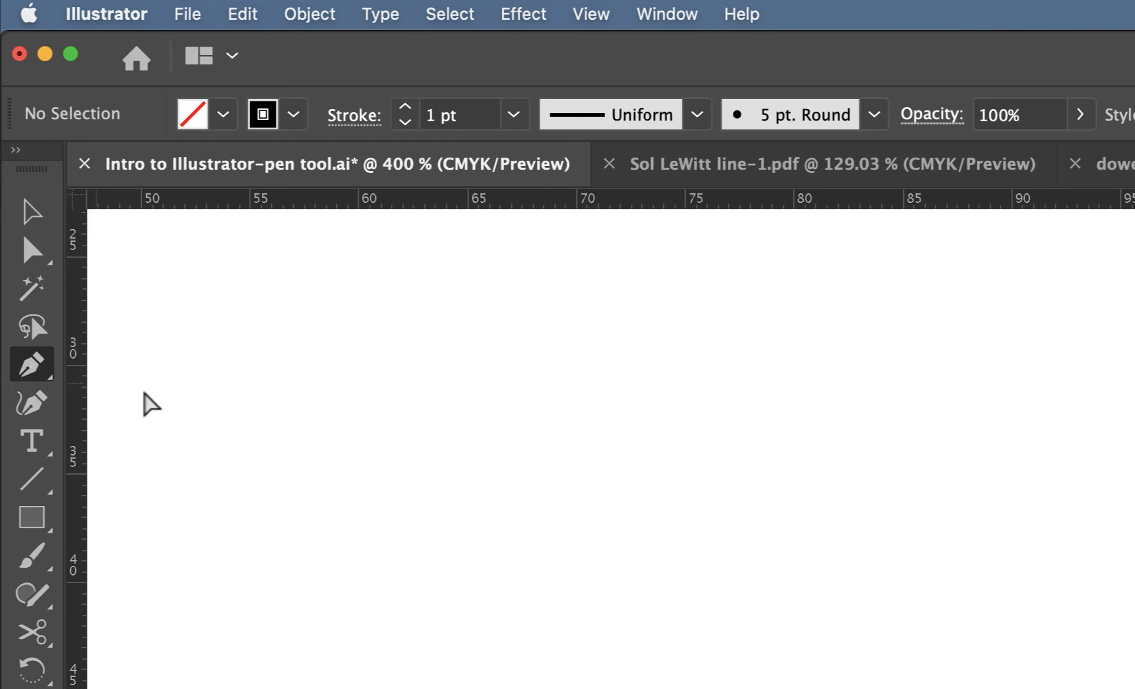
Step: Draw a straight horizontal line about 19 mm long with the Pen tool and end the path
left_click(272, 496)
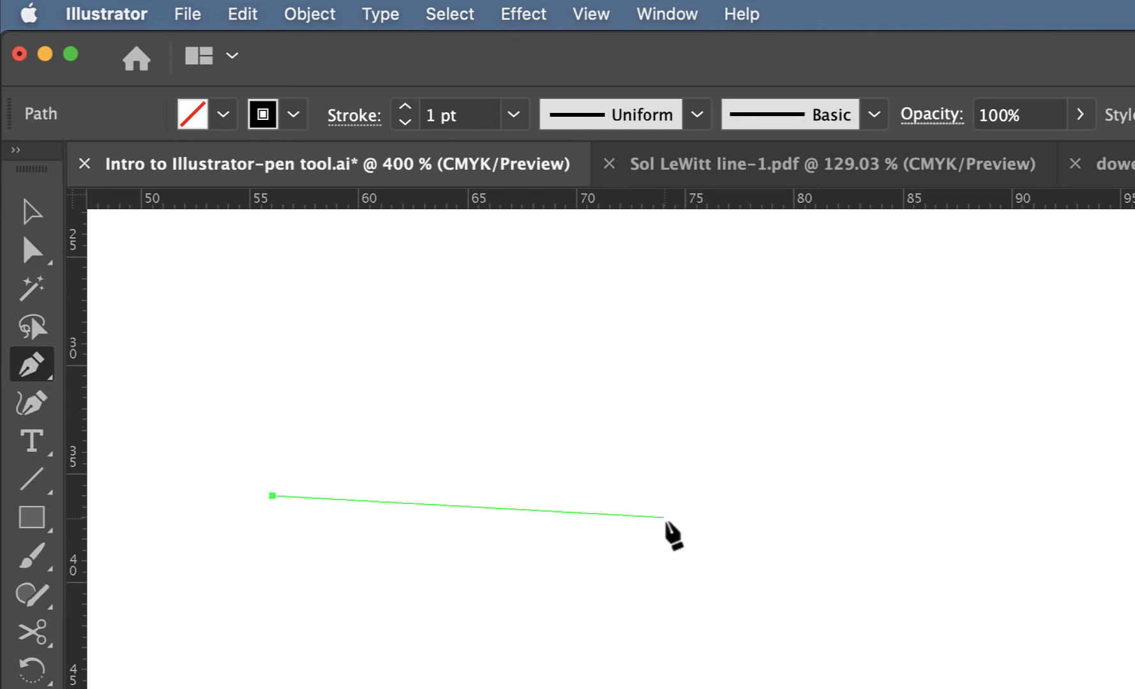
left_click(683, 510, "shift")
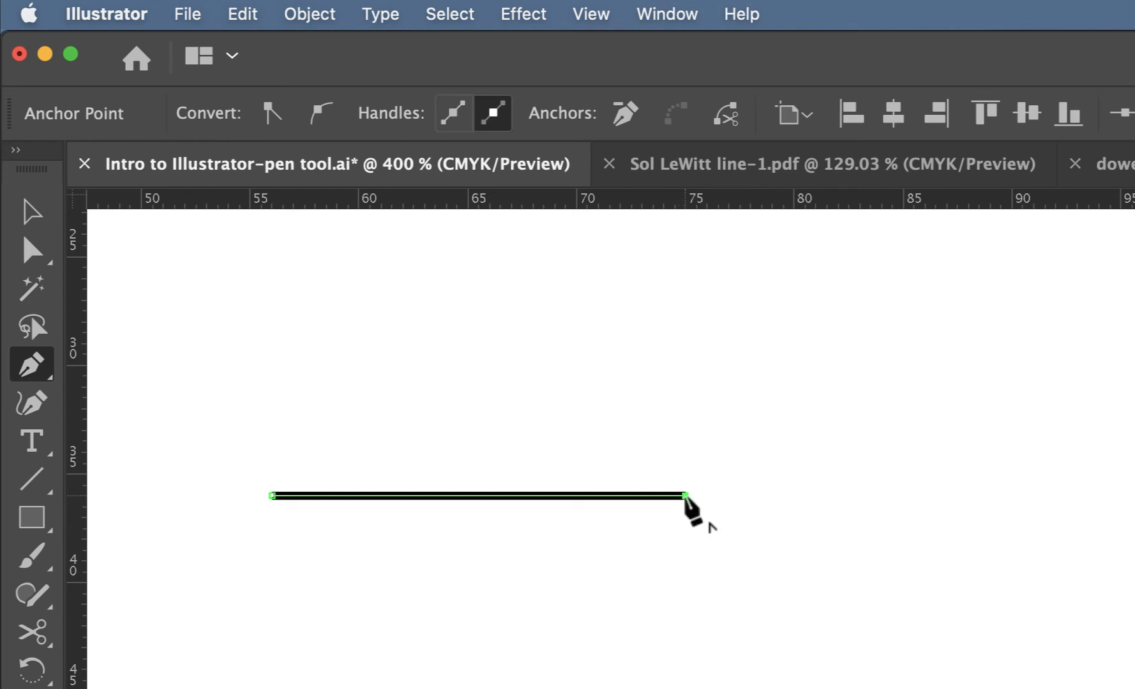
left_click_drag(685, 496, 685, 388)
key("super+z")
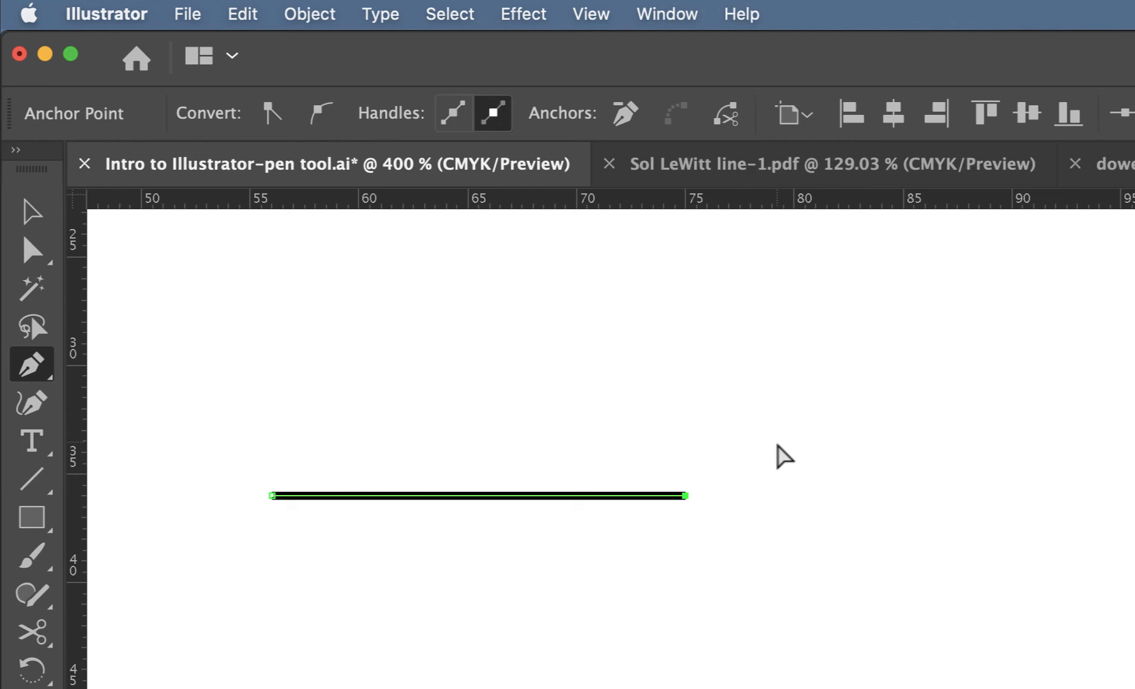
left_click(749, 445, "super")
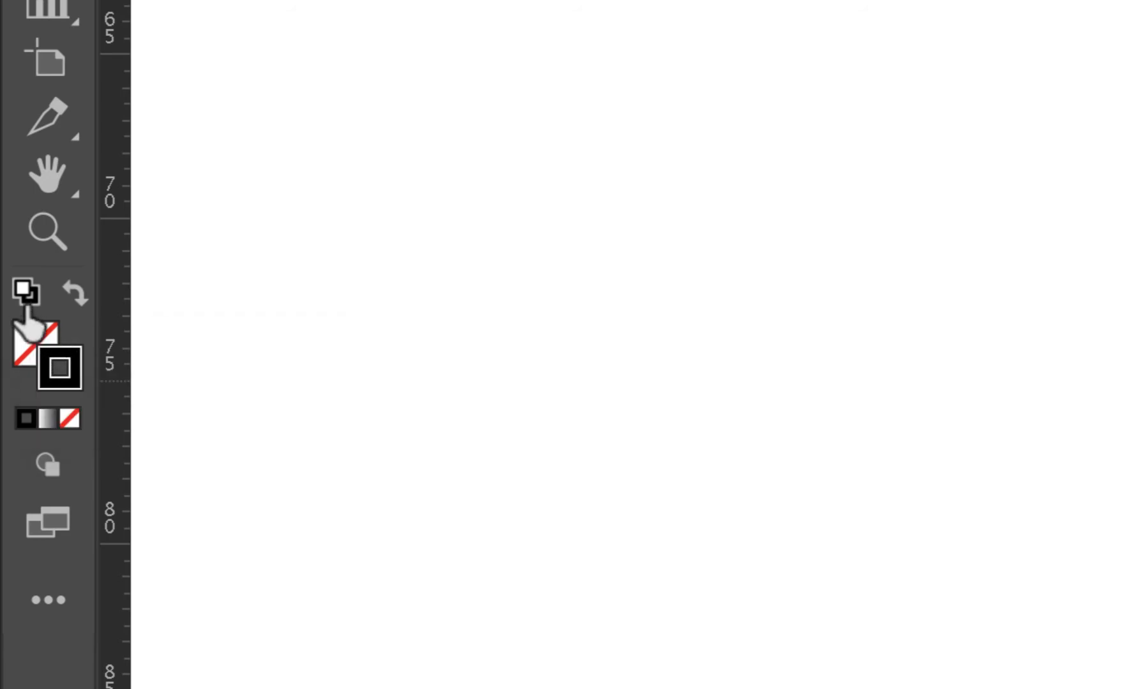
Step: Restore the default white fill and black stroke and draw a rectangle about 16 mm wide and 11 mm high
left_click(25, 291)
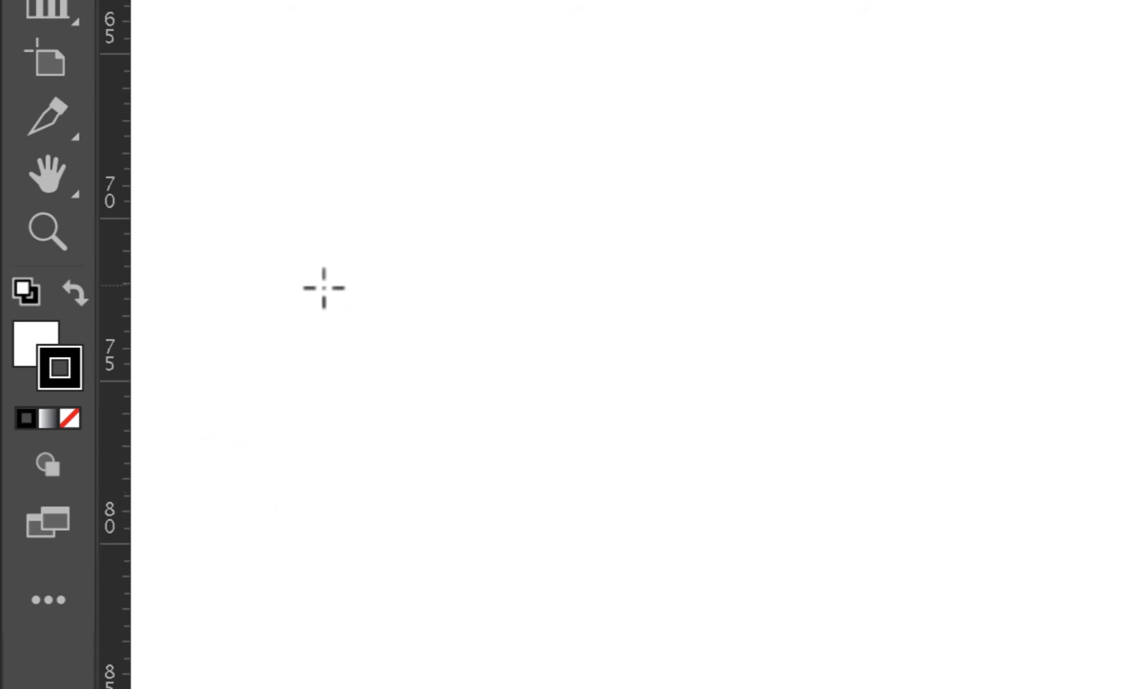
left_click_drag(241, 214, 770, 565)
left_click_drag(769, 565, 768, 577)
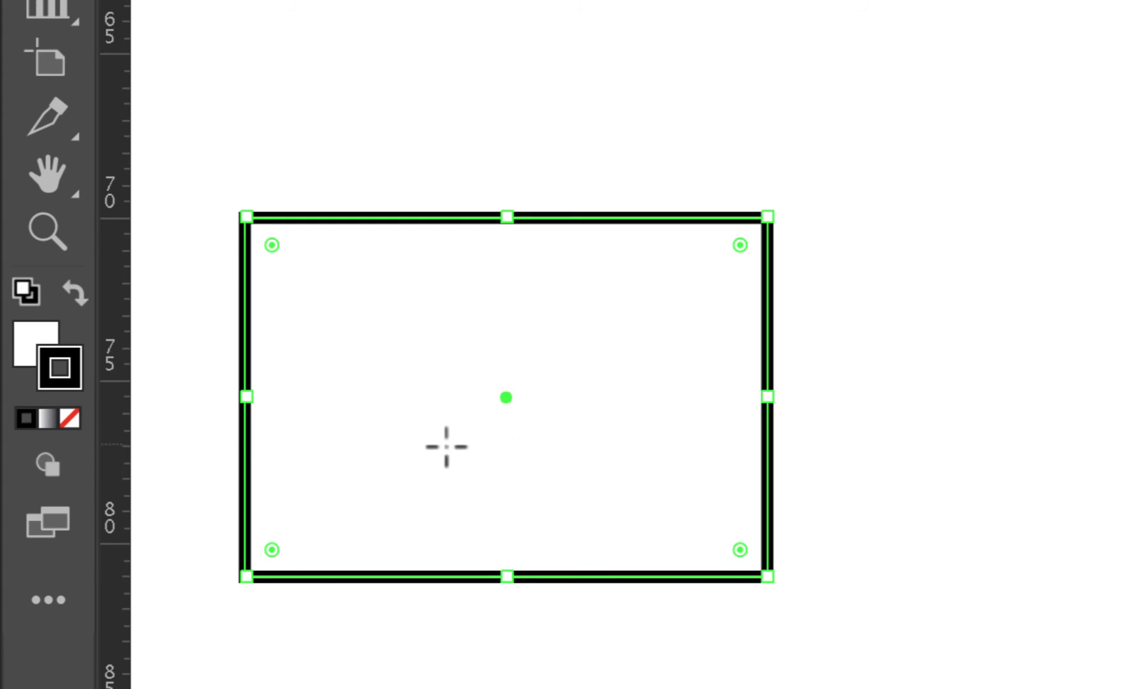
Step: Set the rectangle's fill to the red F74D5A in the Color Picker
left_click(25, 339)
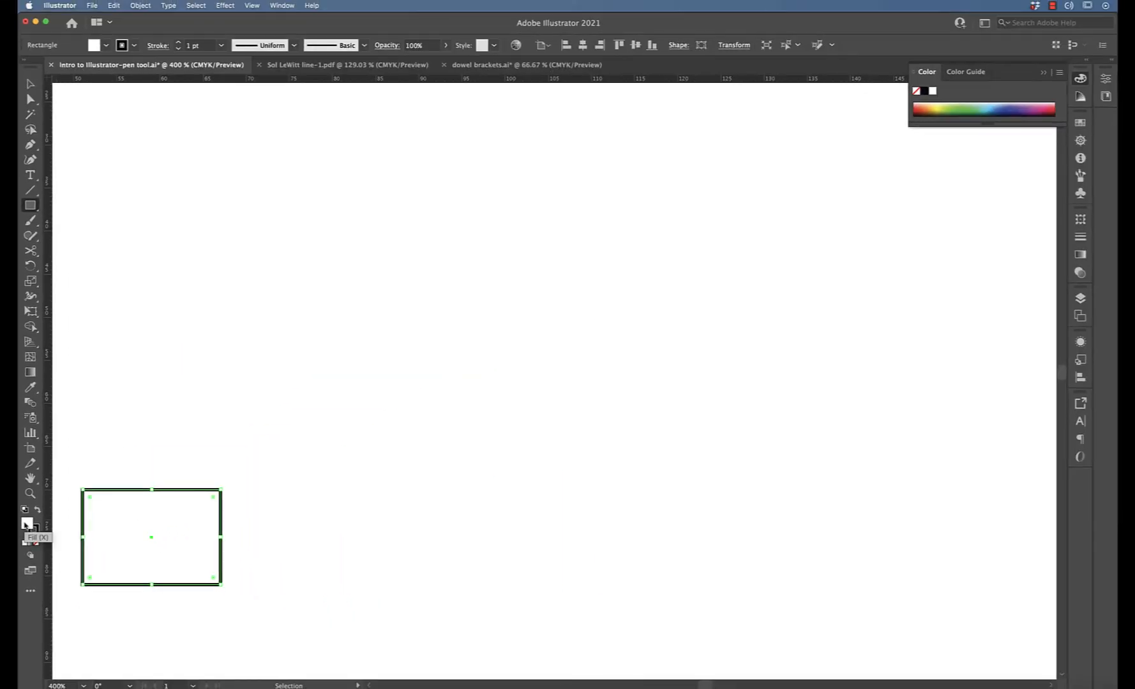
double_click(26, 523)
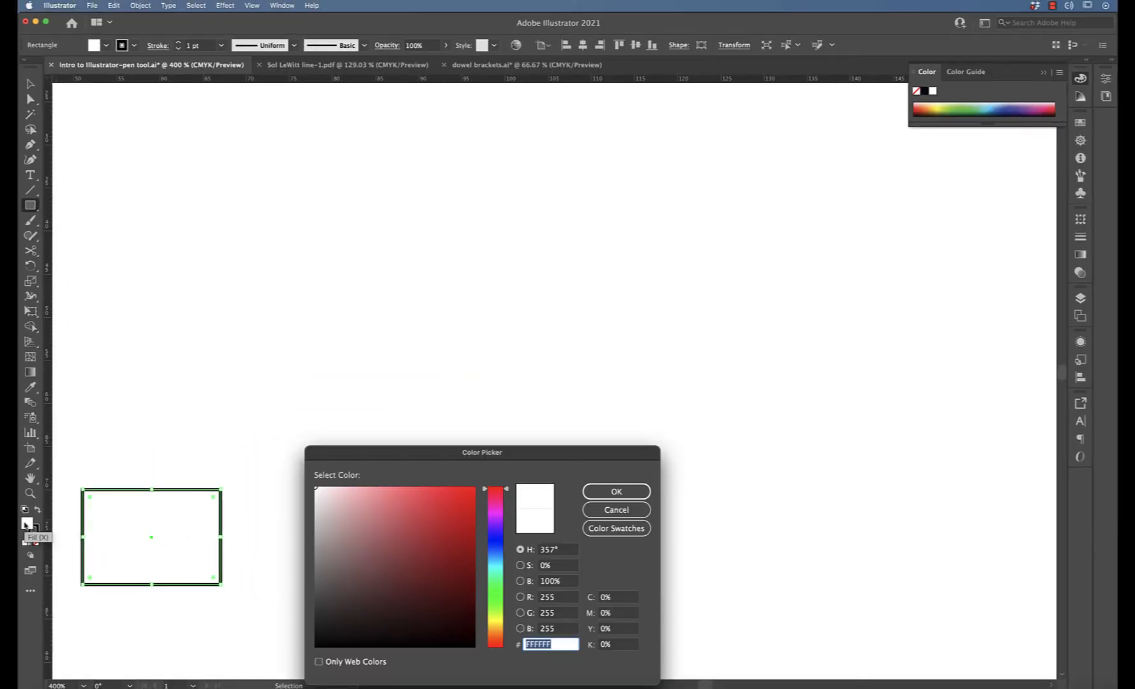
left_click_drag(402, 450, 365, 367)
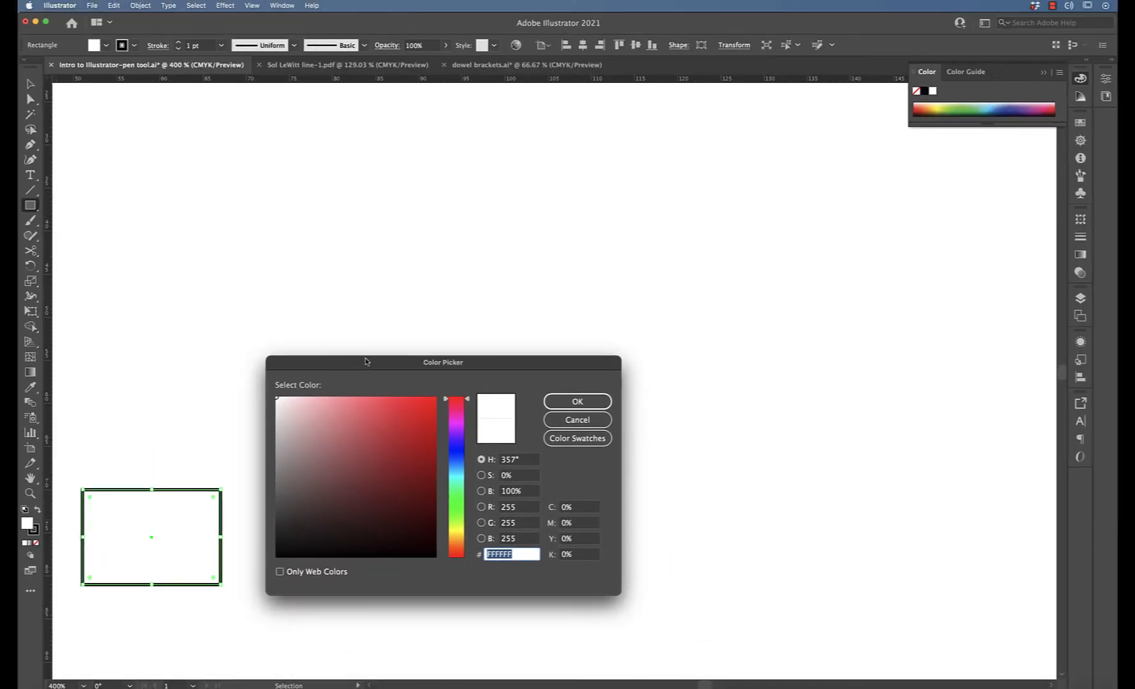
left_click(386, 404)
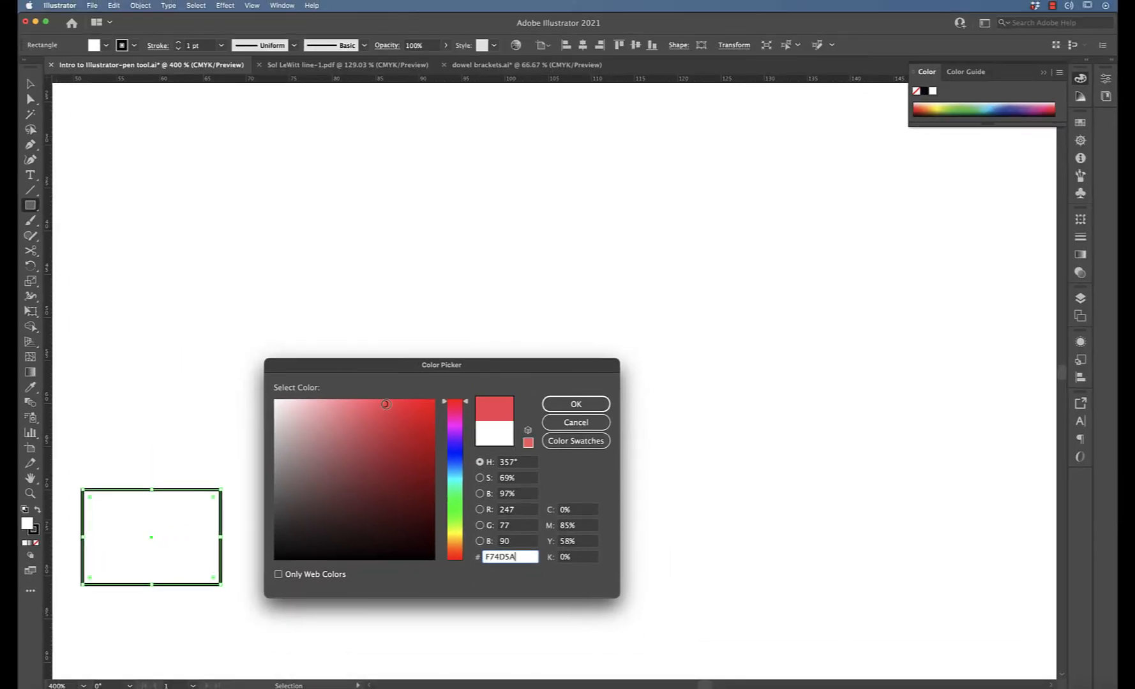
left_click(559, 406)
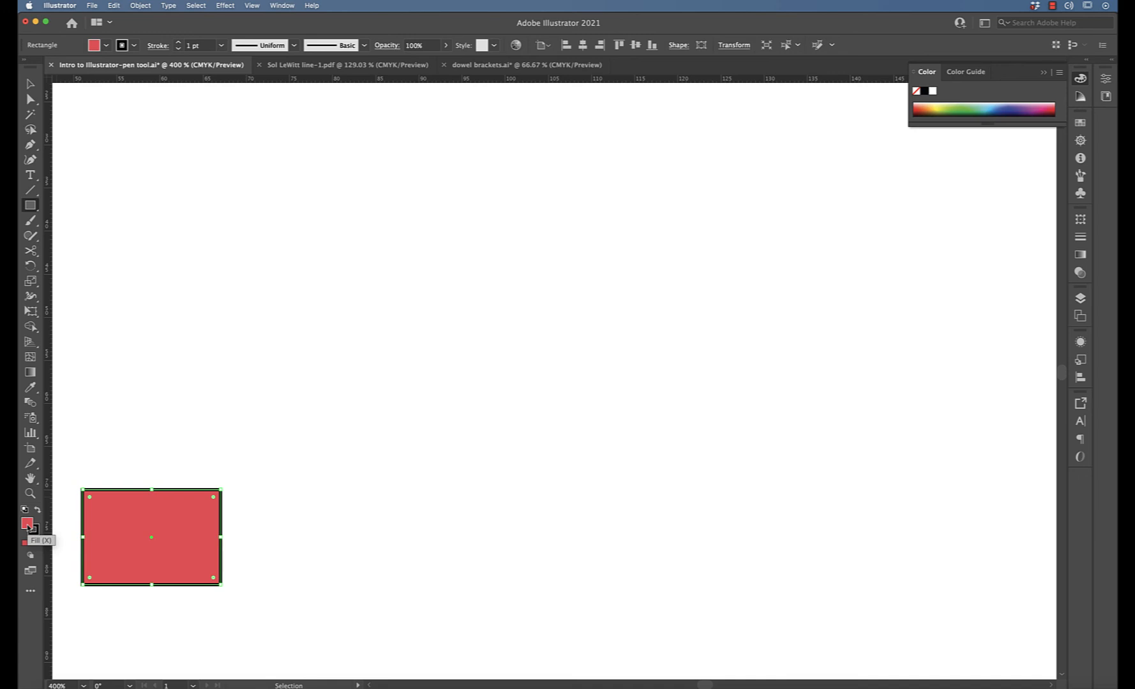
Step: Float the Swatches panel over the canvas and try yellow and green fills on the rectangle, ending on the dark magenta swatch
left_click(1083, 125)
left_click(1084, 125)
left_click_drag(1083, 125, 109, 373)
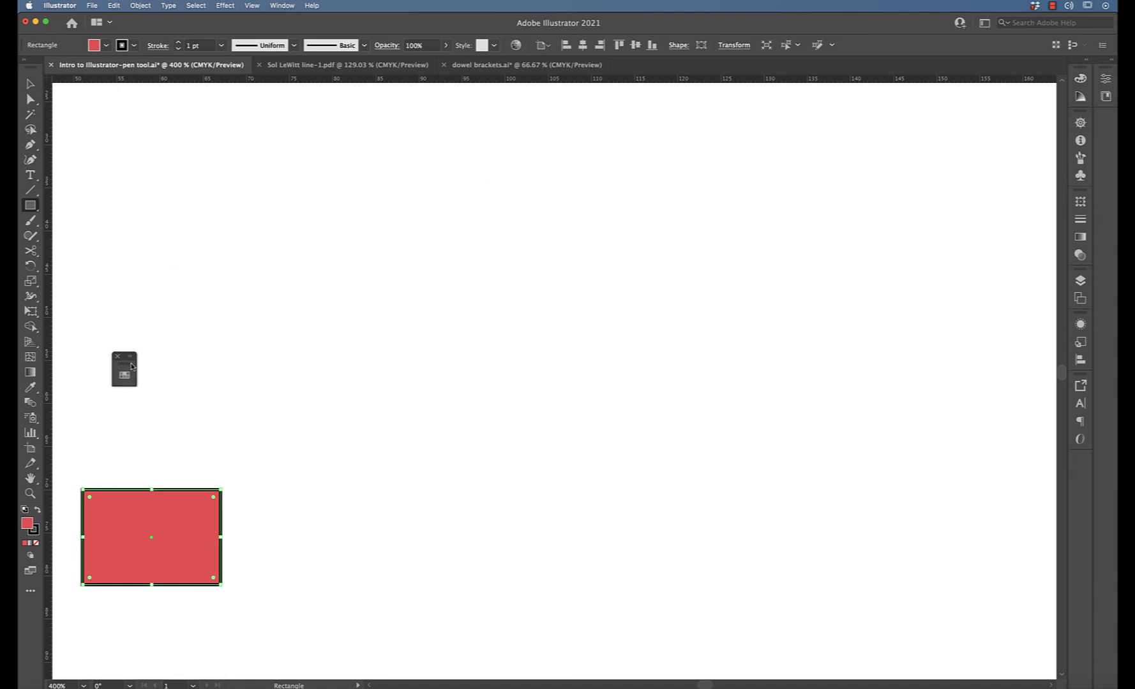
left_click(125, 376)
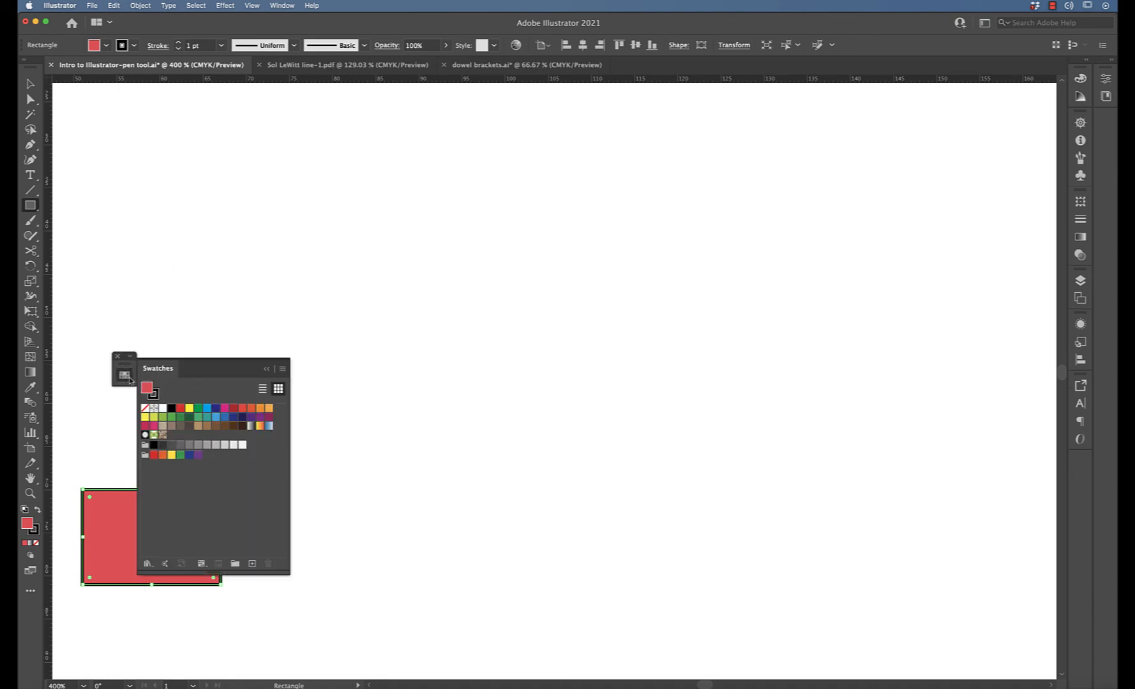
left_click(190, 409)
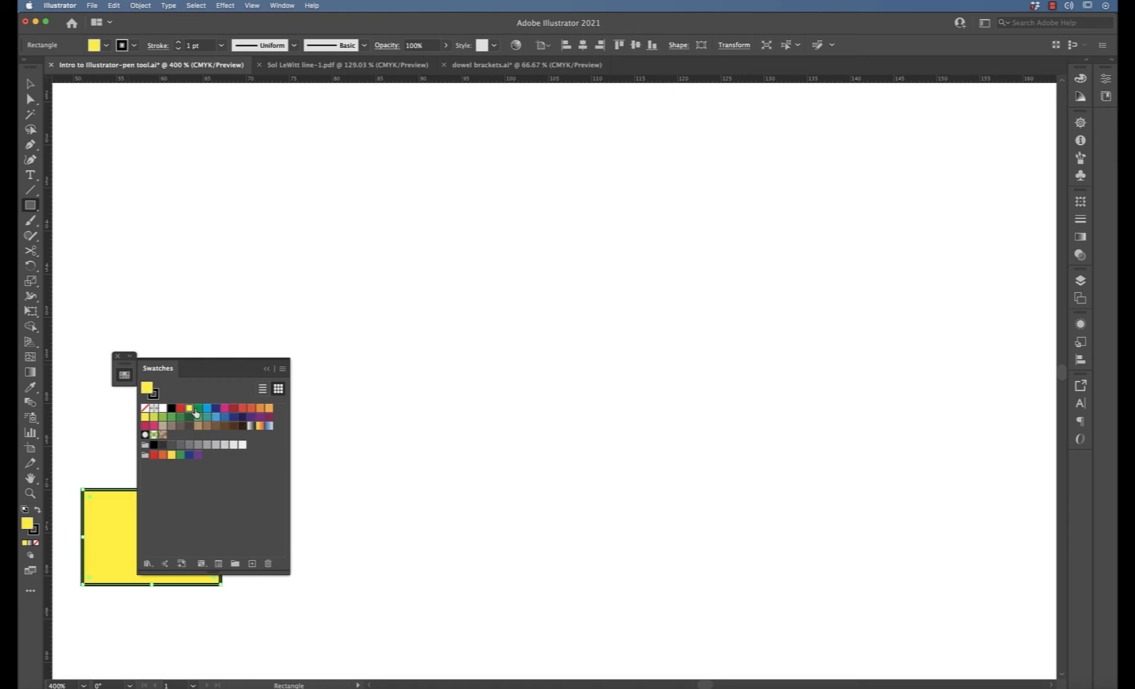
left_click(198, 410)
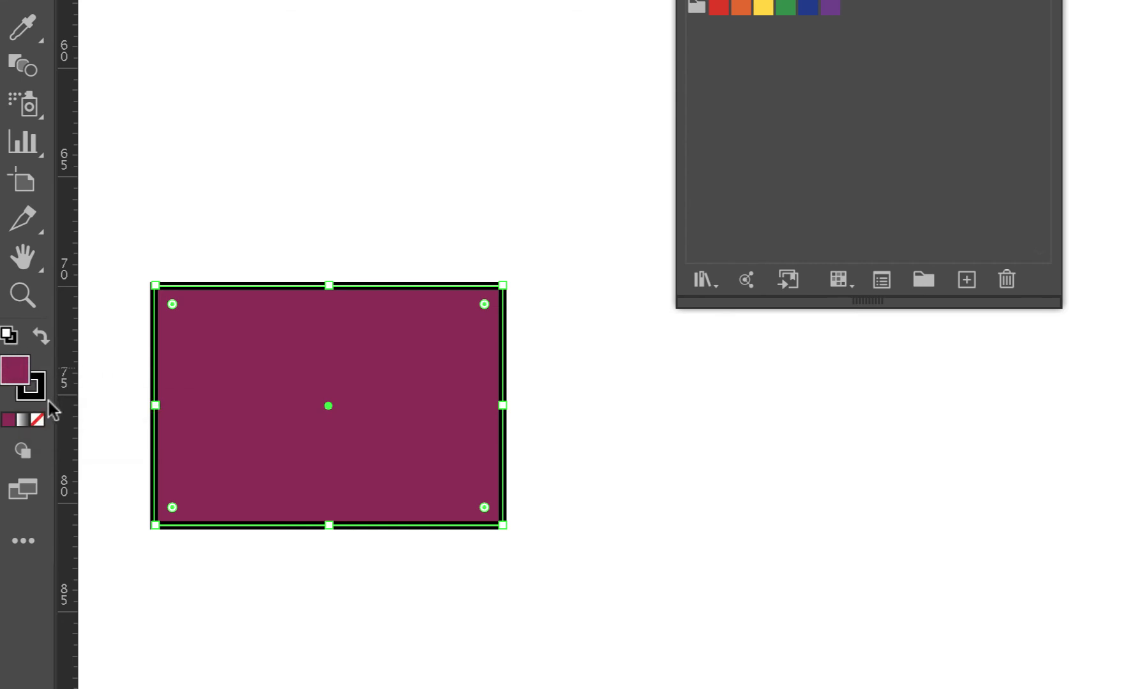
Step: Set the rectangle's stroke to a bright green in the Color Picker and deselect the rectangle
left_click(41, 392)
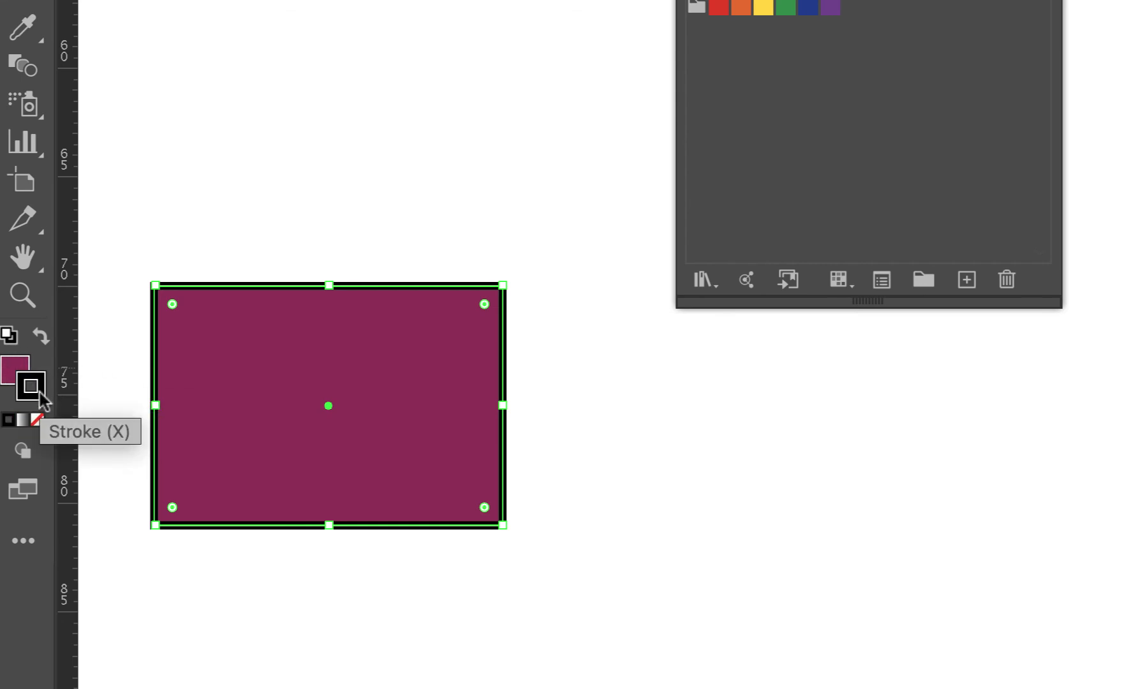
double_click(40, 393)
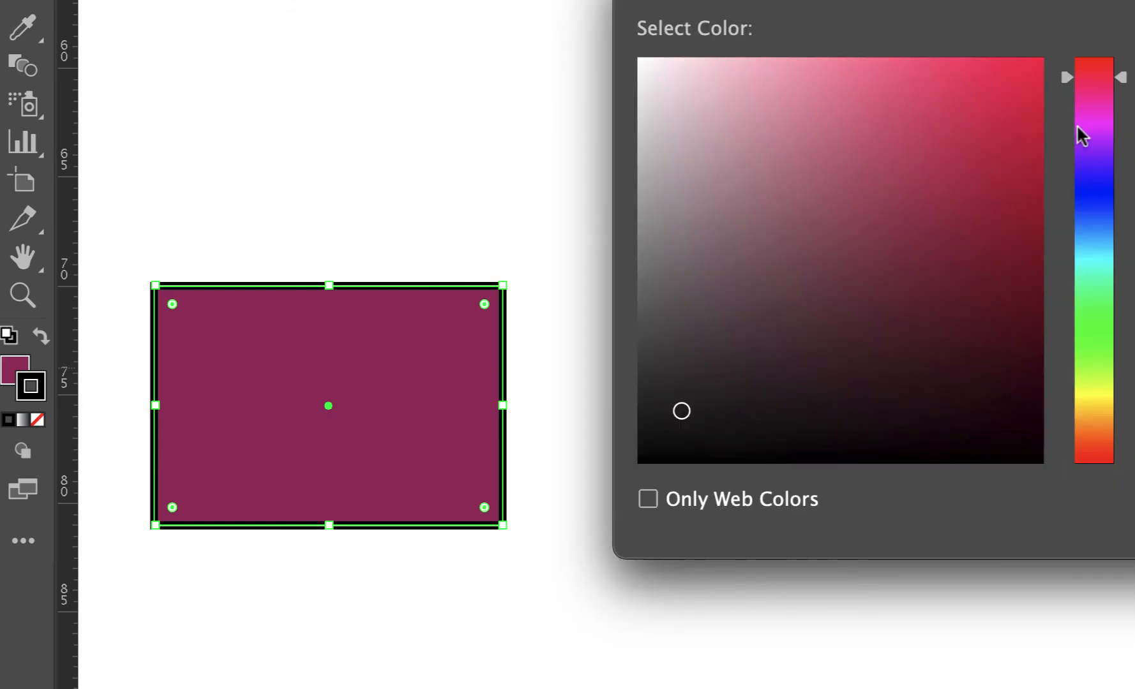
left_click(1089, 311)
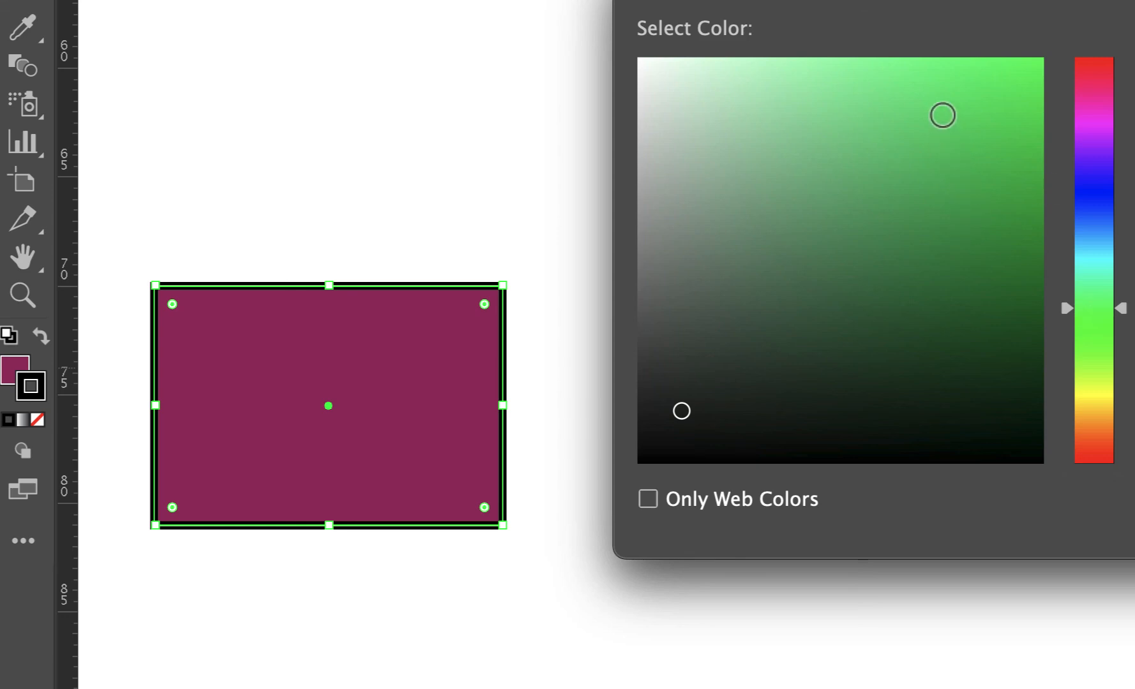
left_click(1001, 66)
key("Return")
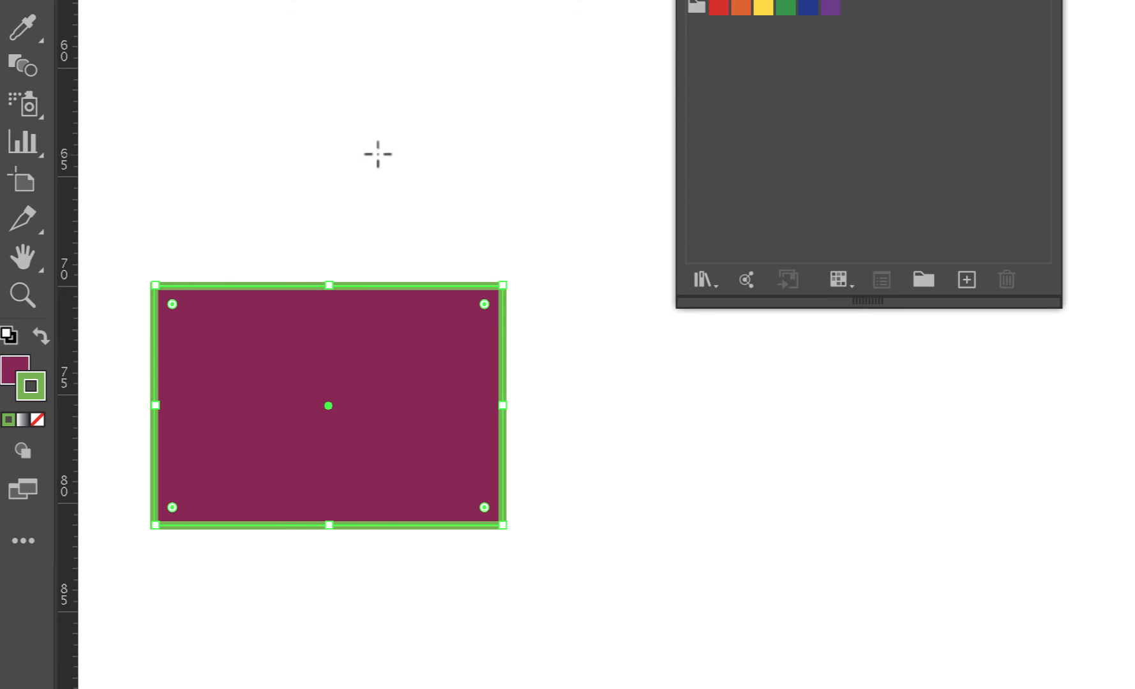
left_click(529, 247)
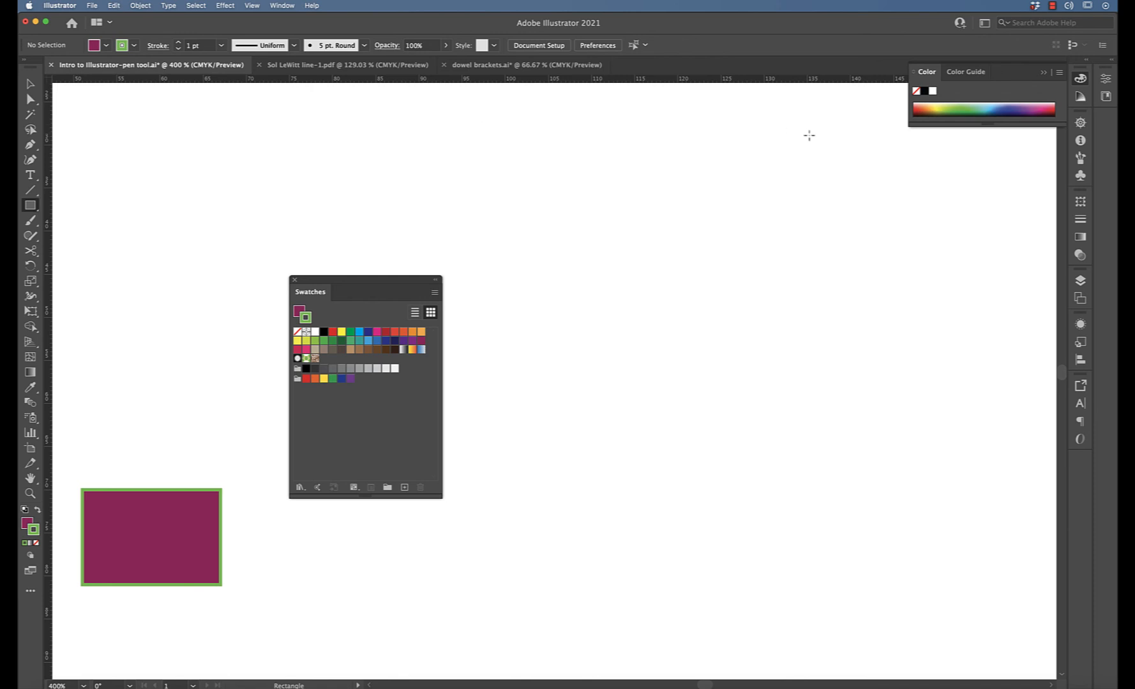
Step: Open the stroke settings and try raising the stroke weight with nothing selected
left_click(1076, 221)
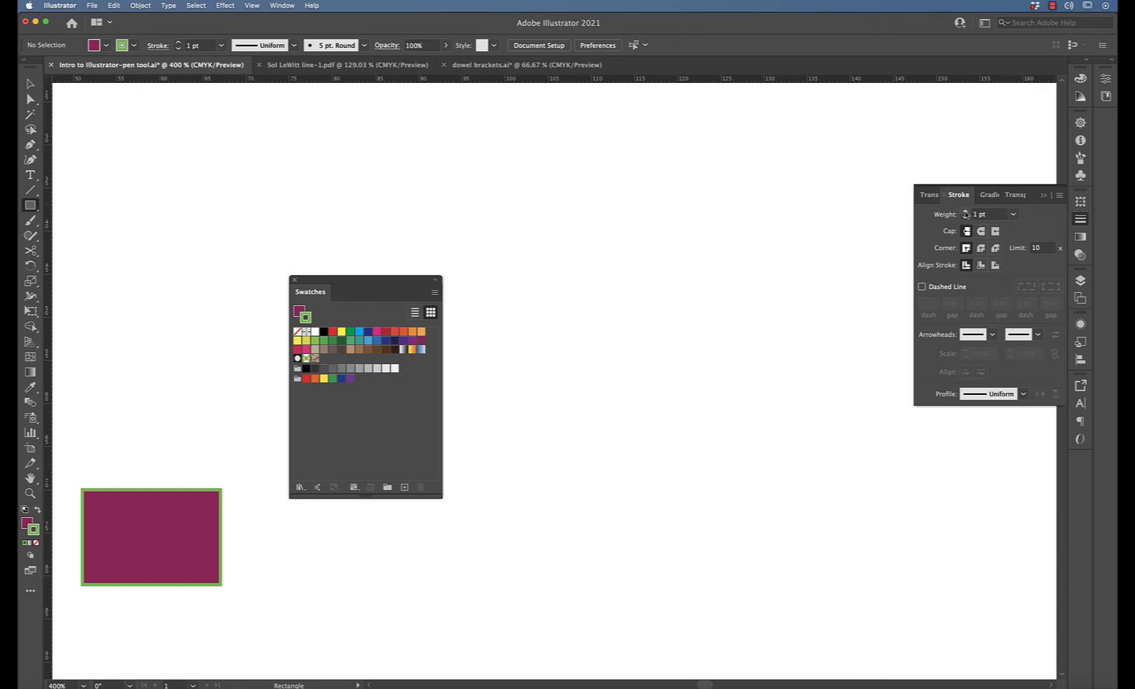
left_click(966, 212)
left_click(965, 213)
left_click(965, 212)
left_click(965, 213)
left_click(965, 212)
Step: Select the rectangle with the Selection tool and raise its stroke weight to 10 pt
left_click(30, 85)
left_click(198, 518)
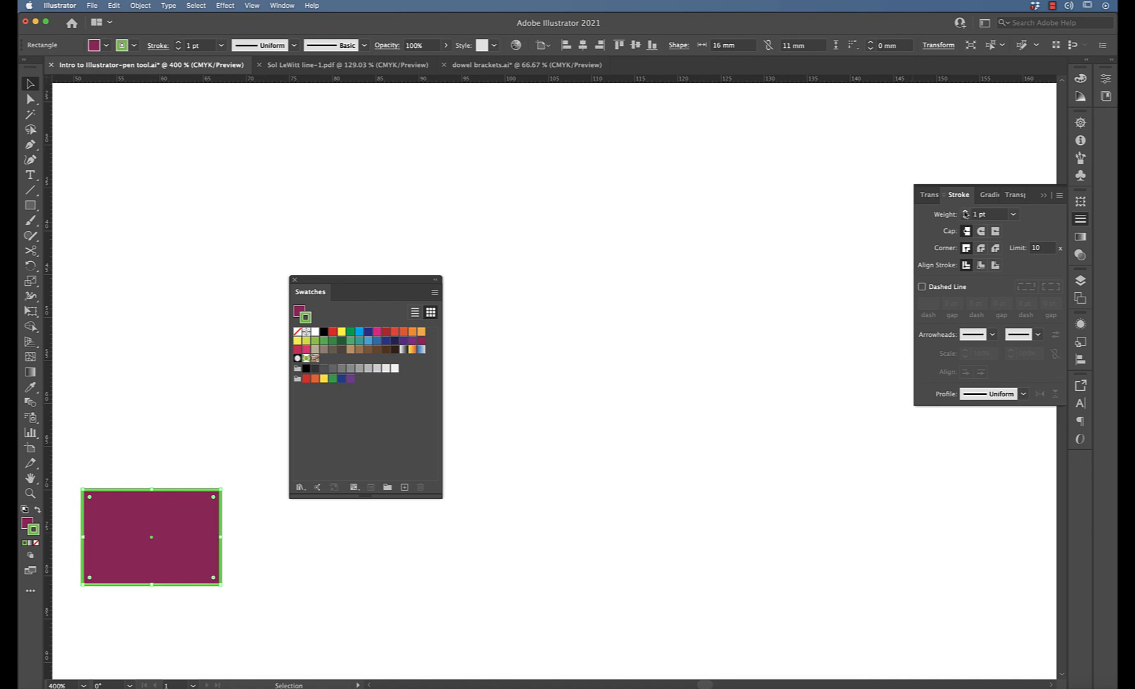
left_click(966, 211)
left_click(965, 211)
left_click(965, 211)
left_click(966, 212)
left_click(966, 211)
left_click(966, 211)
left_click(966, 211)
left_click(965, 212)
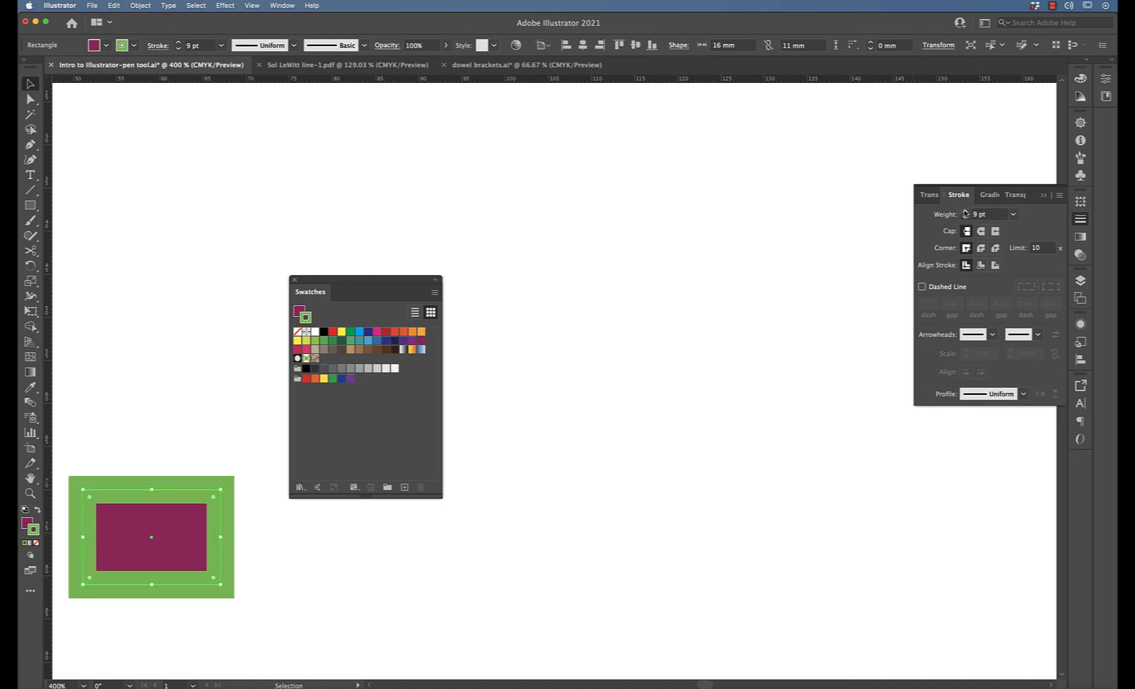
left_click(966, 211)
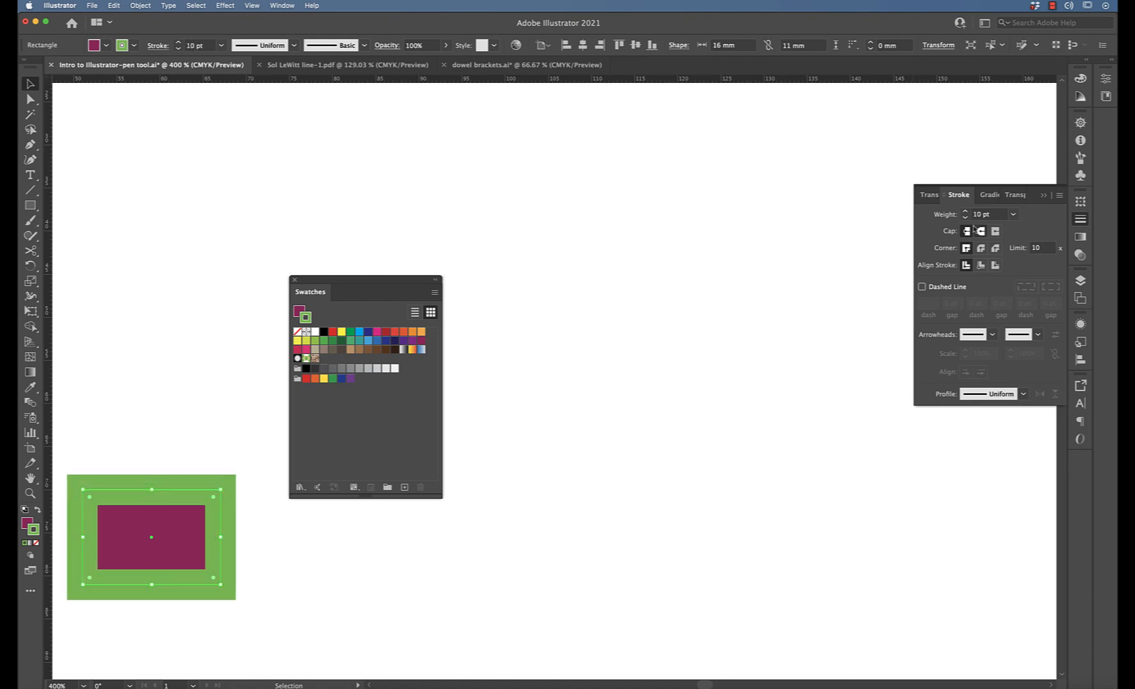
Step: Reduce the rectangle's stroke weight to 3 pt
left_click(965, 217)
left_click(965, 217)
left_click(966, 218)
left_click(966, 218)
left_click(965, 218)
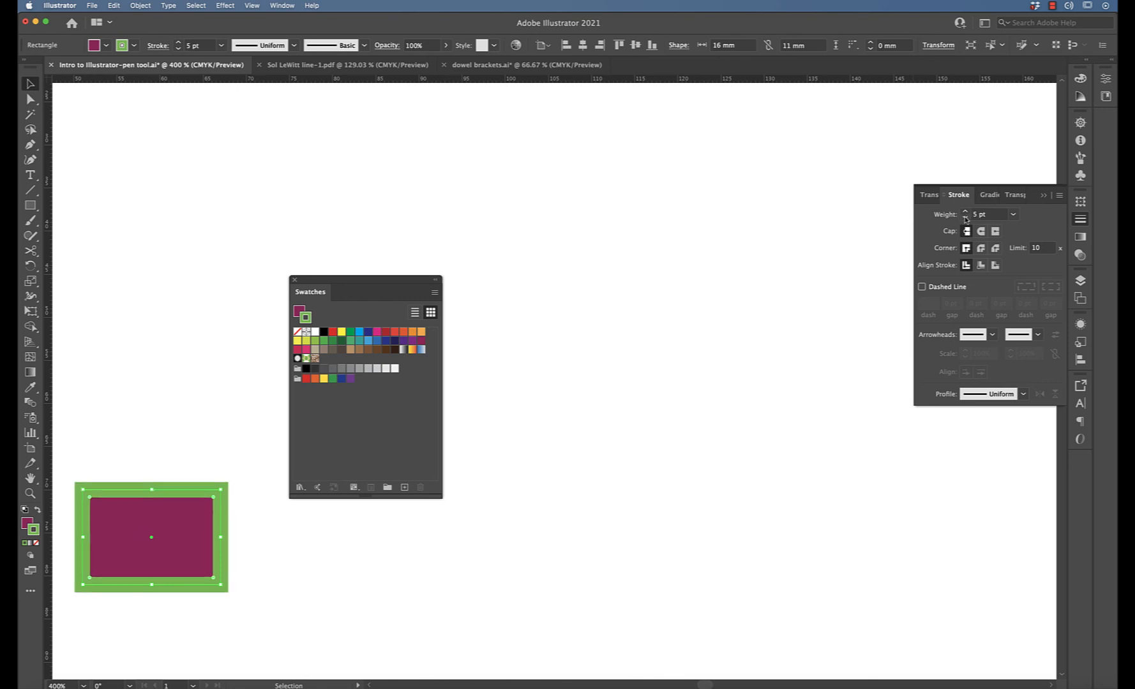
left_click(965, 218)
left_click(966, 218)
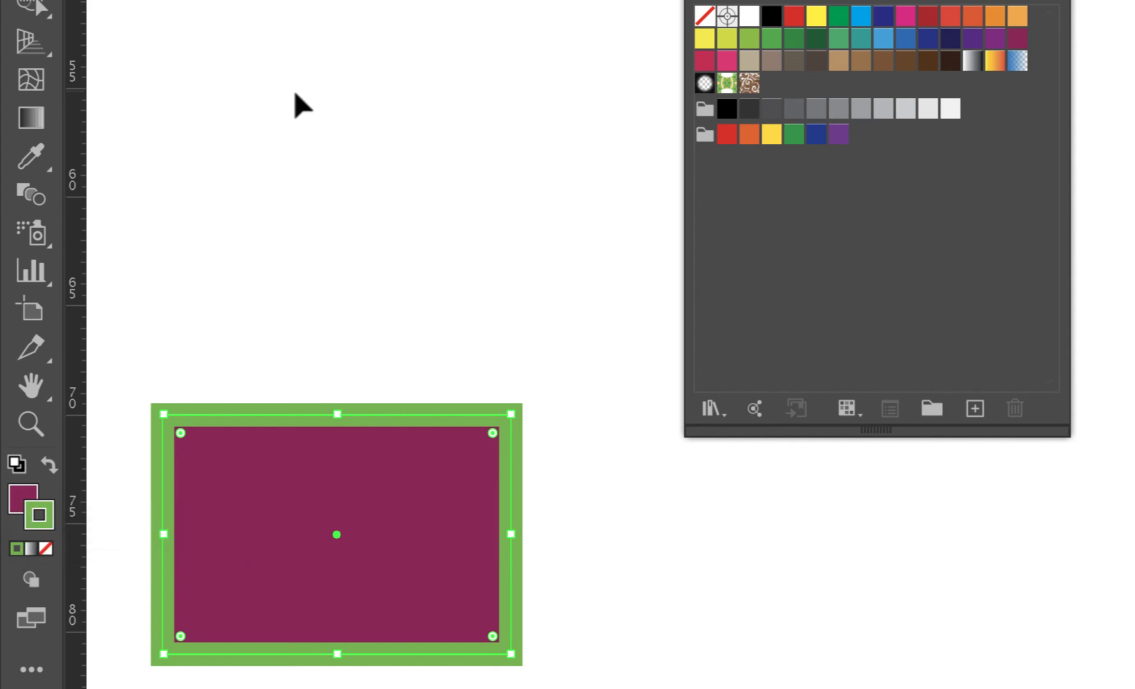
Step: Draw a three-point peaked open path about 15 mm wide above the rectangle with the Pen tool and set its fill to None
left_click(162, 175)
left_click(401, 110)
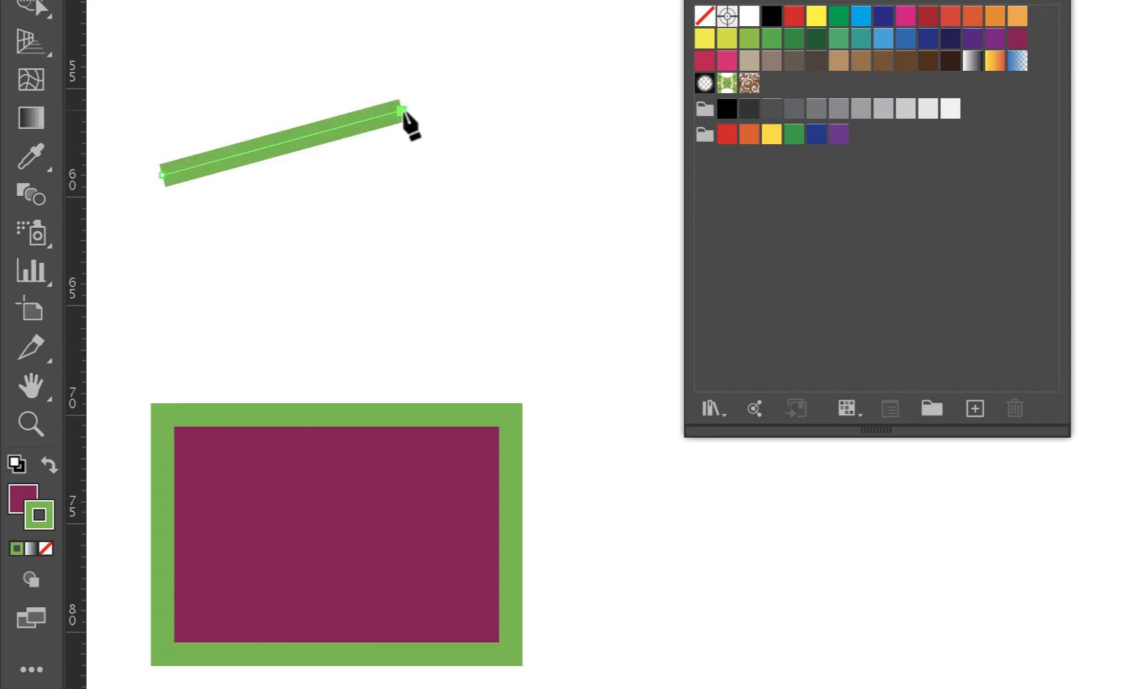
left_click(489, 175)
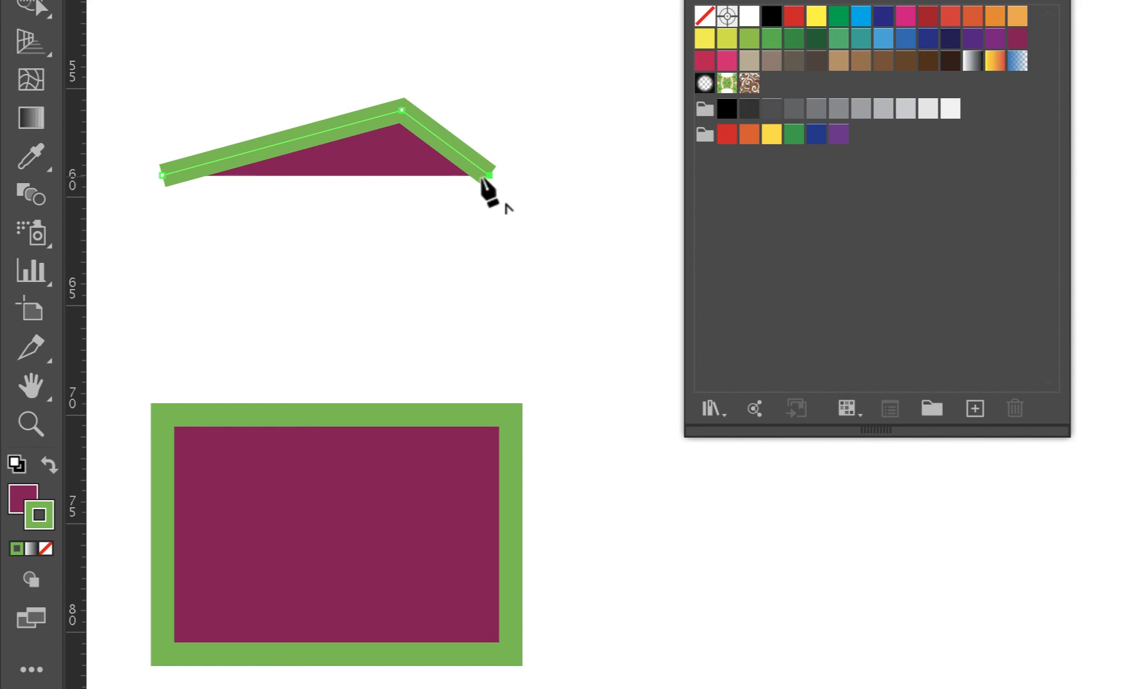
left_click(23, 503)
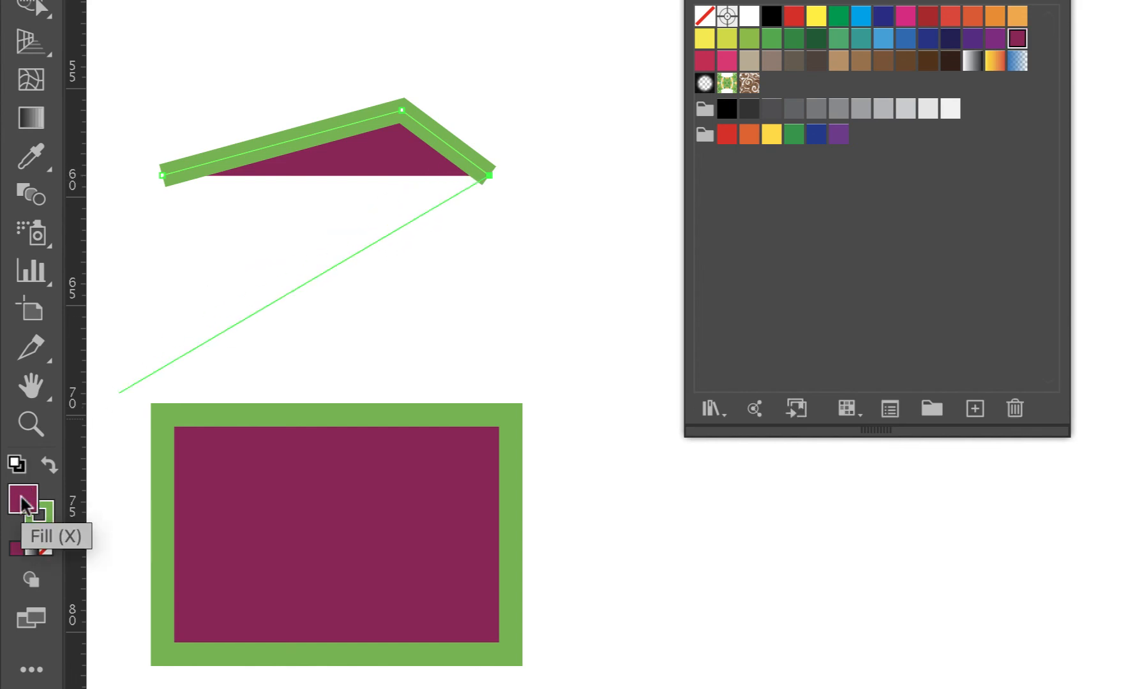
left_click(46, 550)
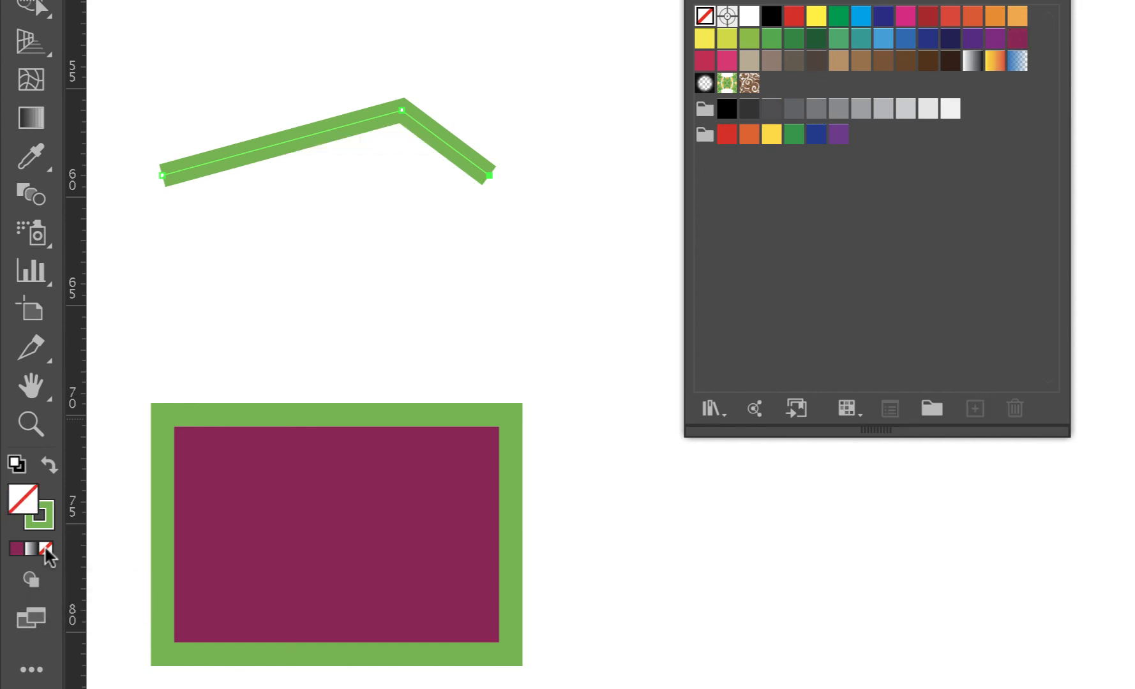